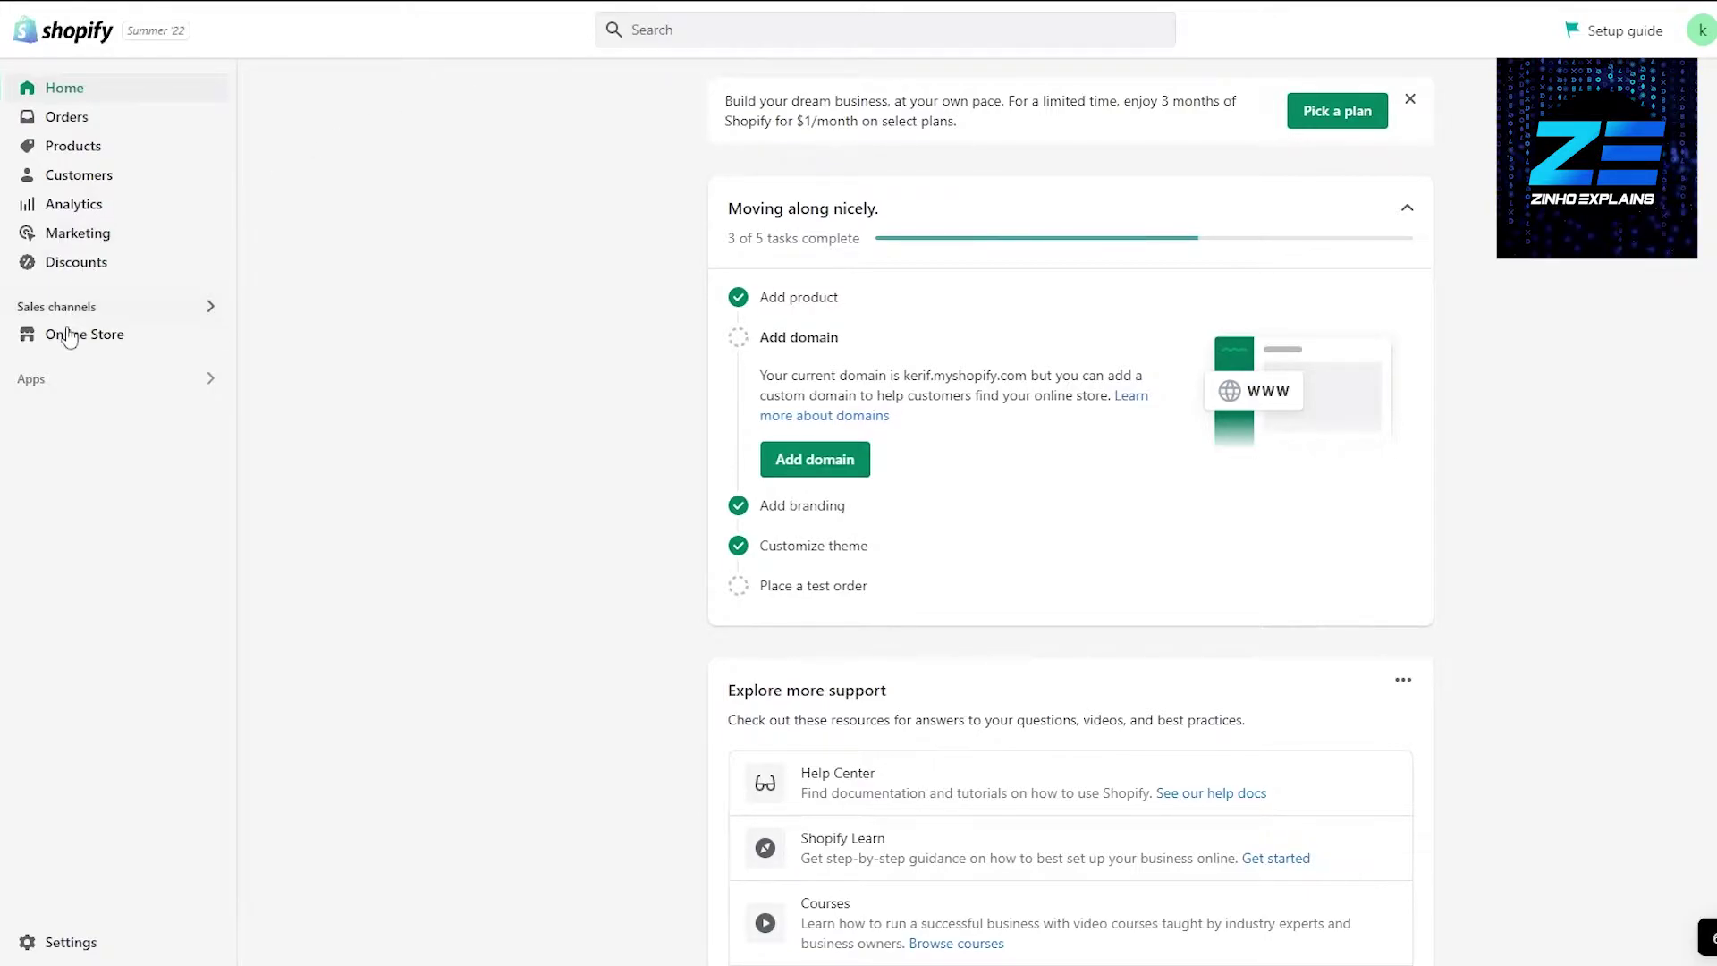
Step: Search the Shopify App Store for 'product reviews' apps
left_click(68, 383)
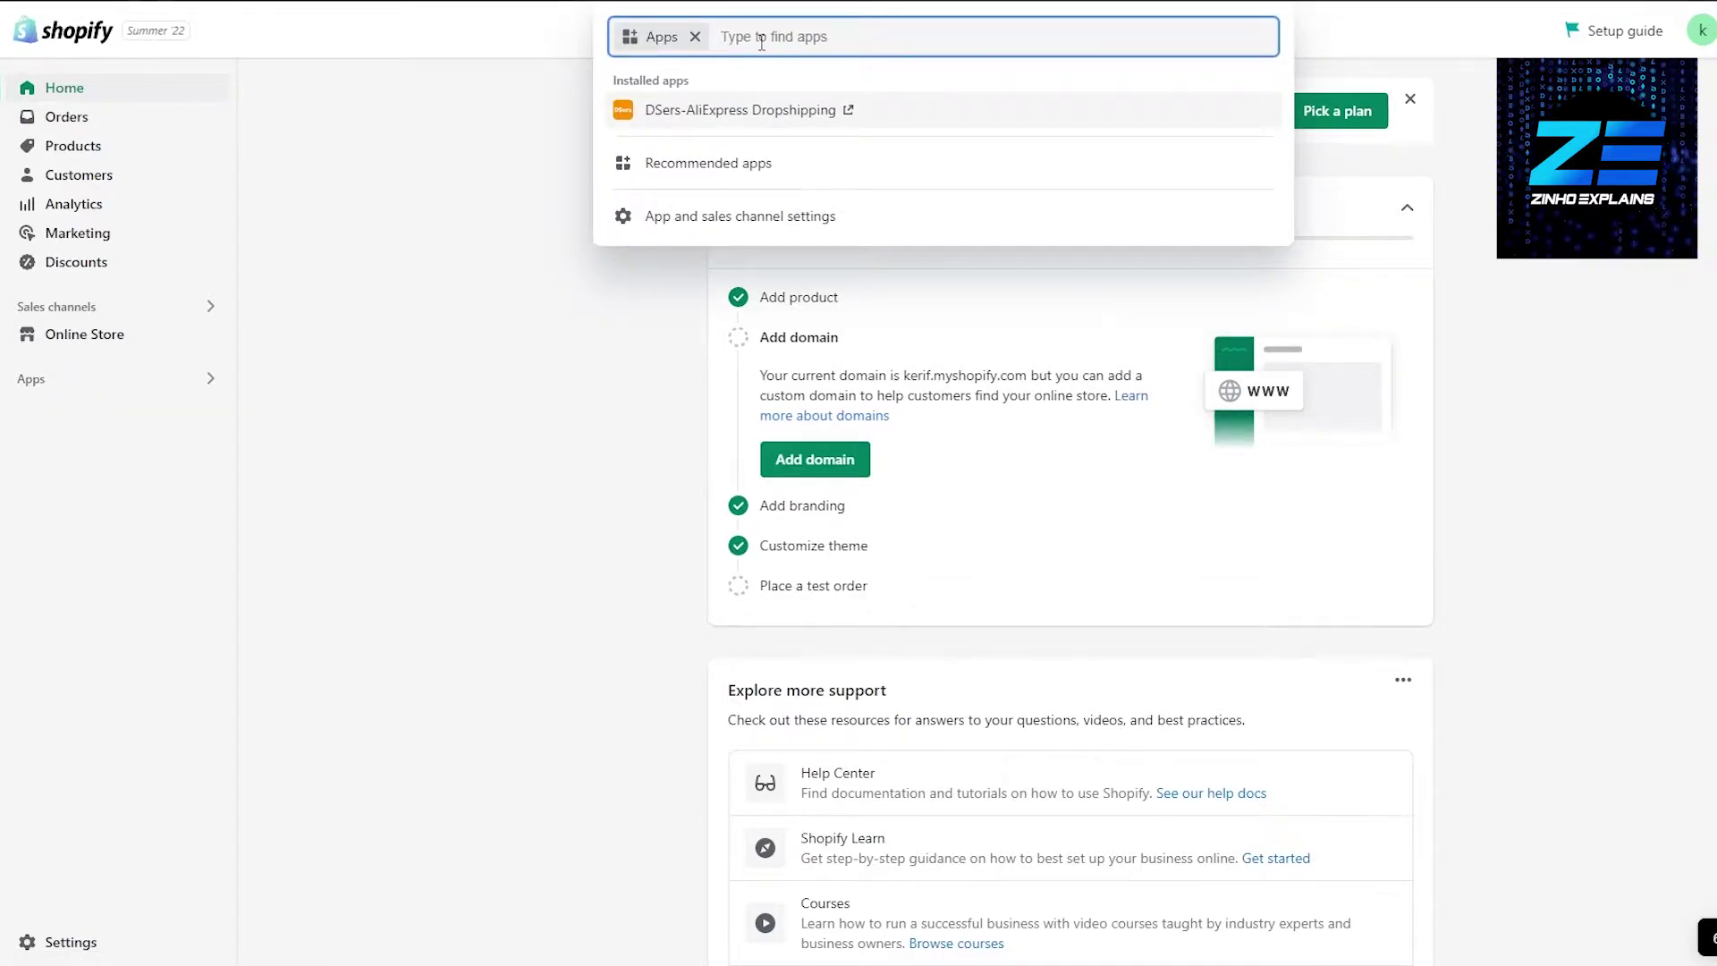
type("product reviews")
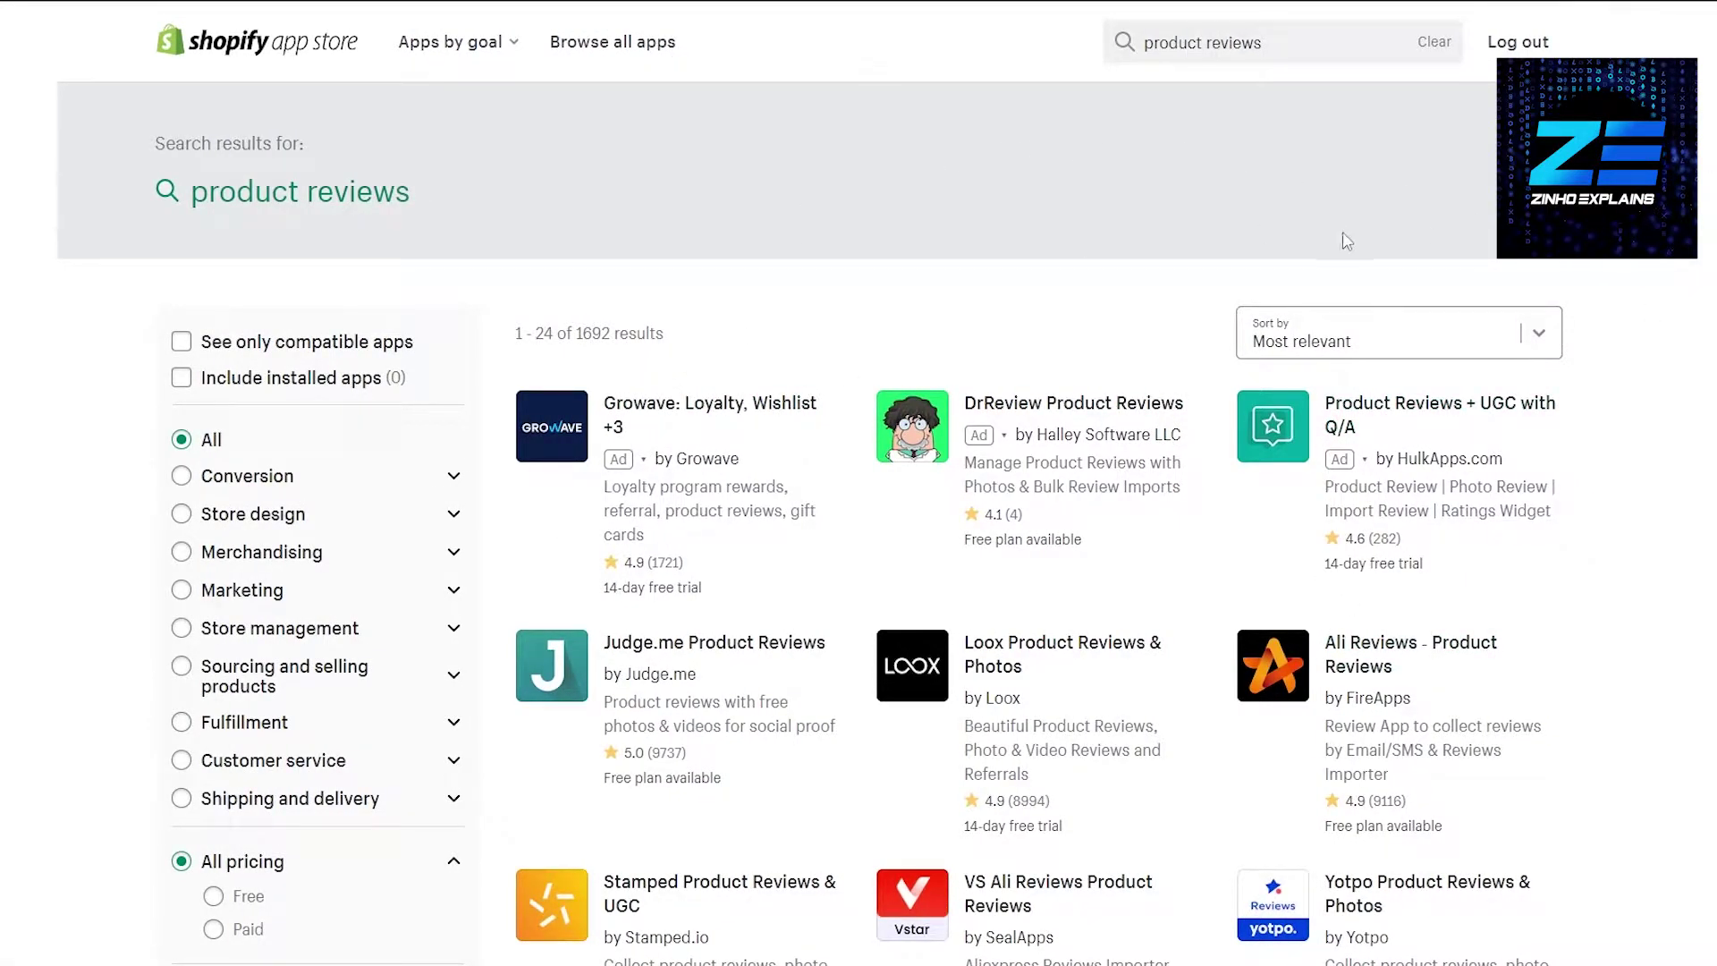
Step: Scroll the review app results and open Shopify's free Product Reviews app
scroll(905, 285, "down", 3)
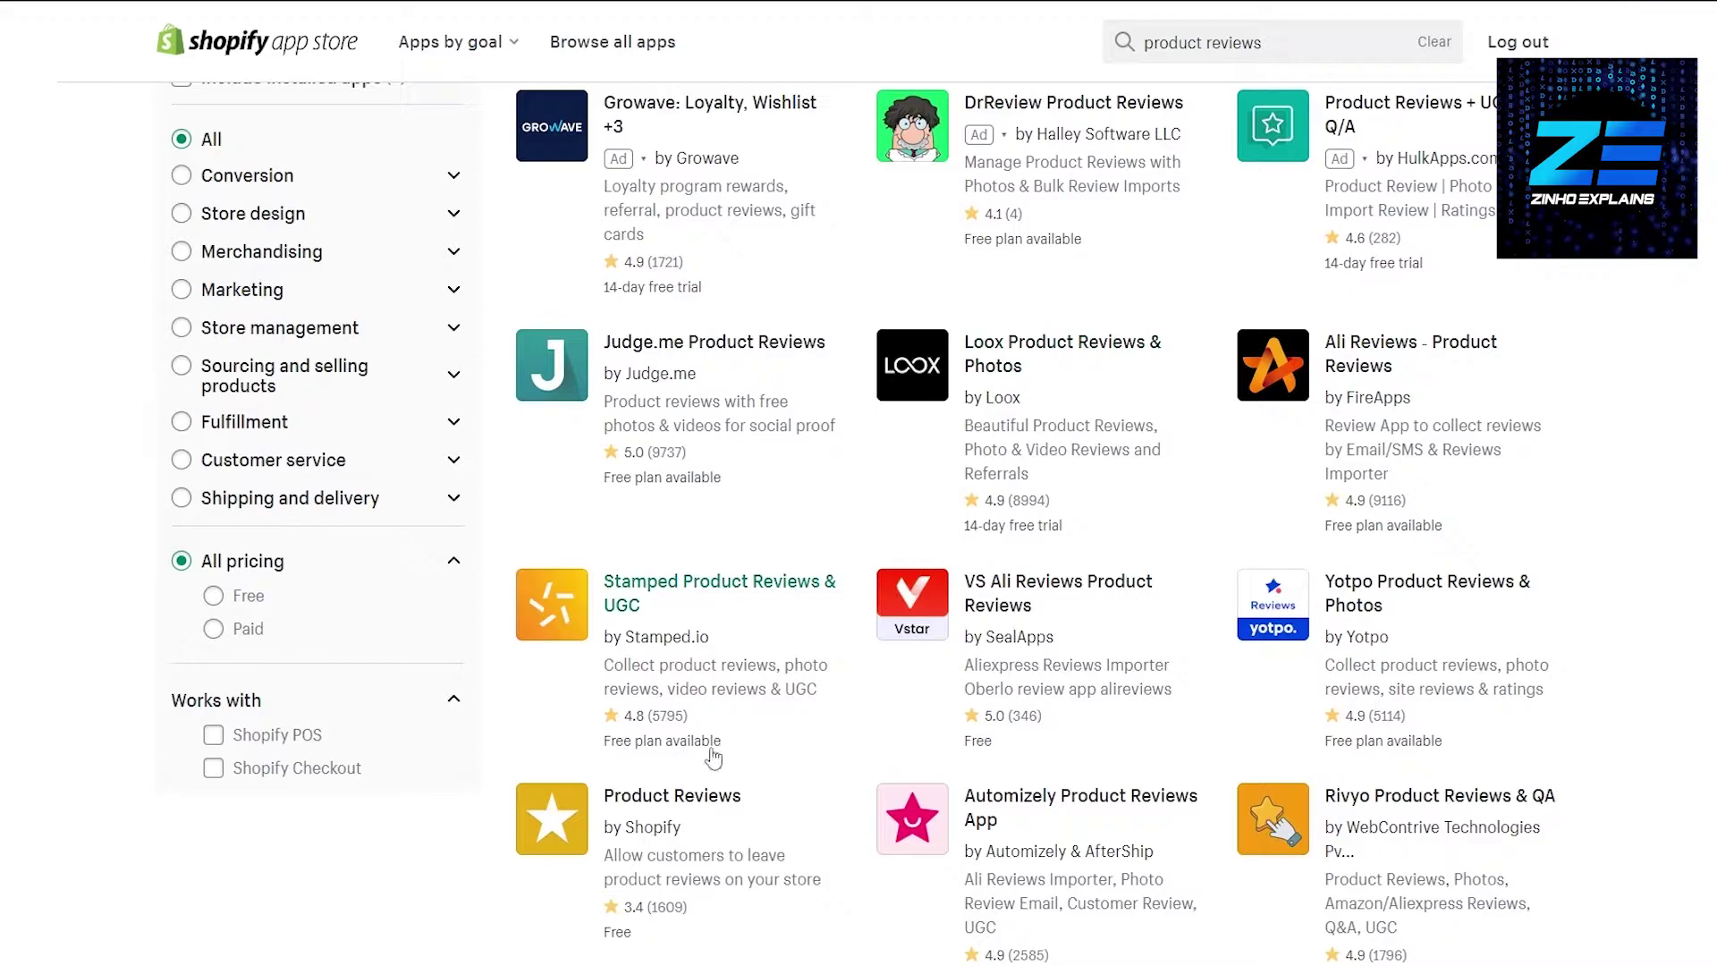
scroll(633, 784, "down", 3)
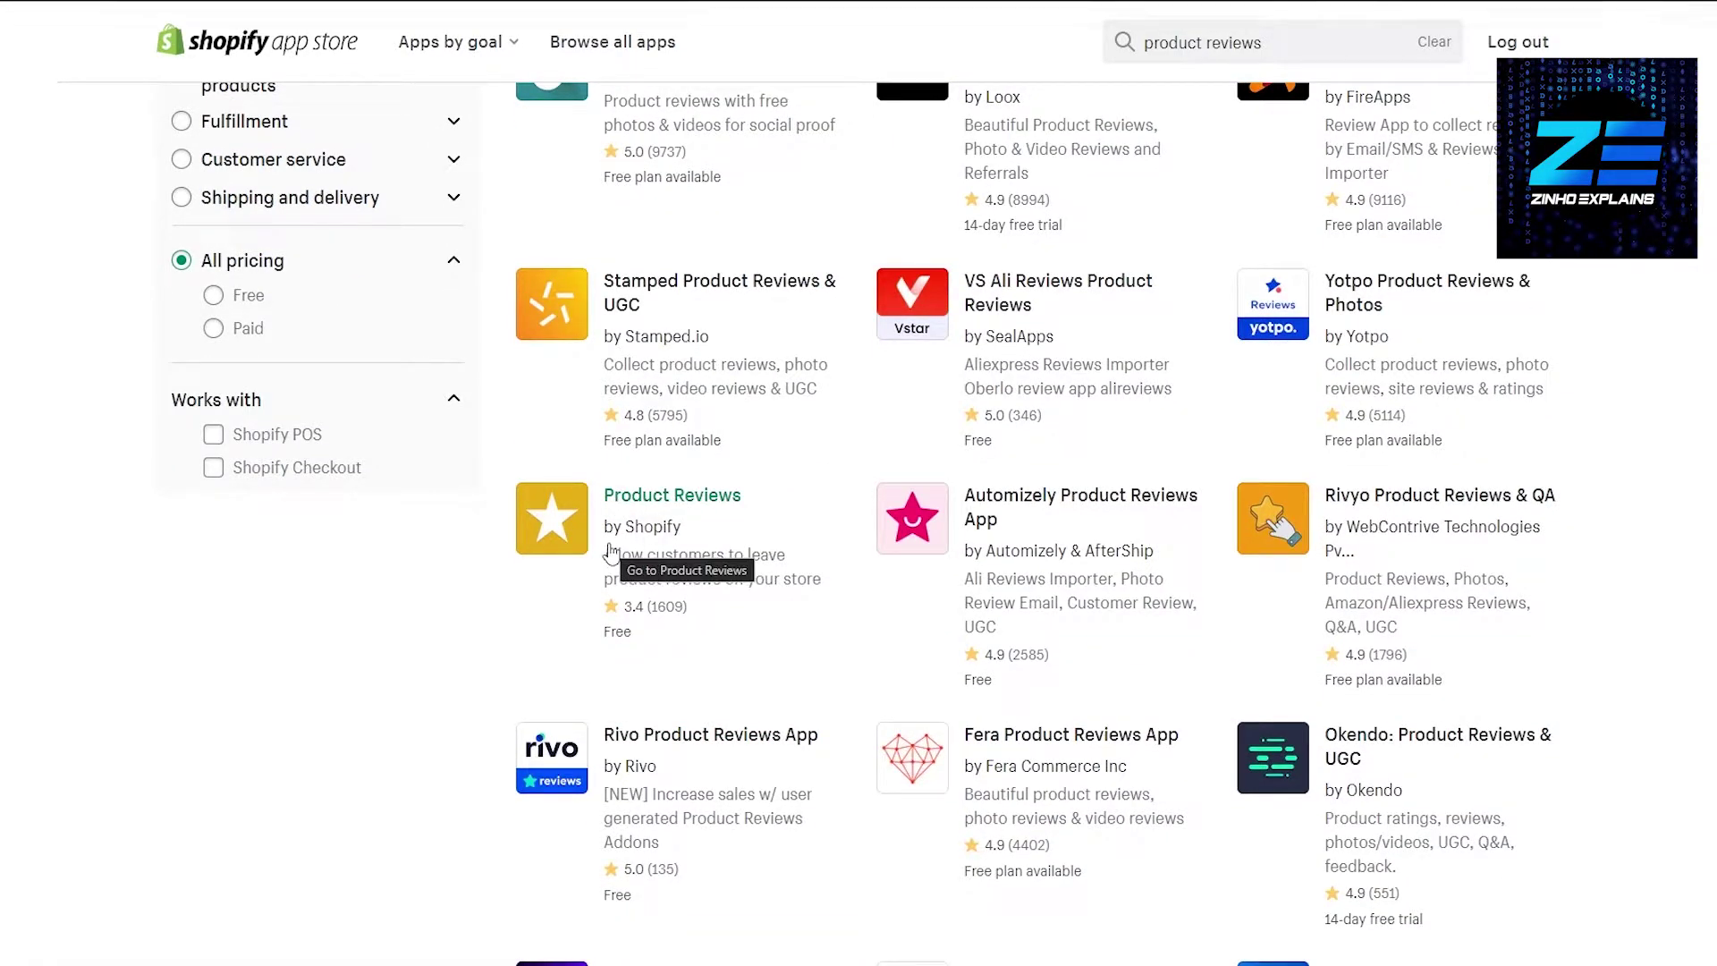
left_click(657, 499)
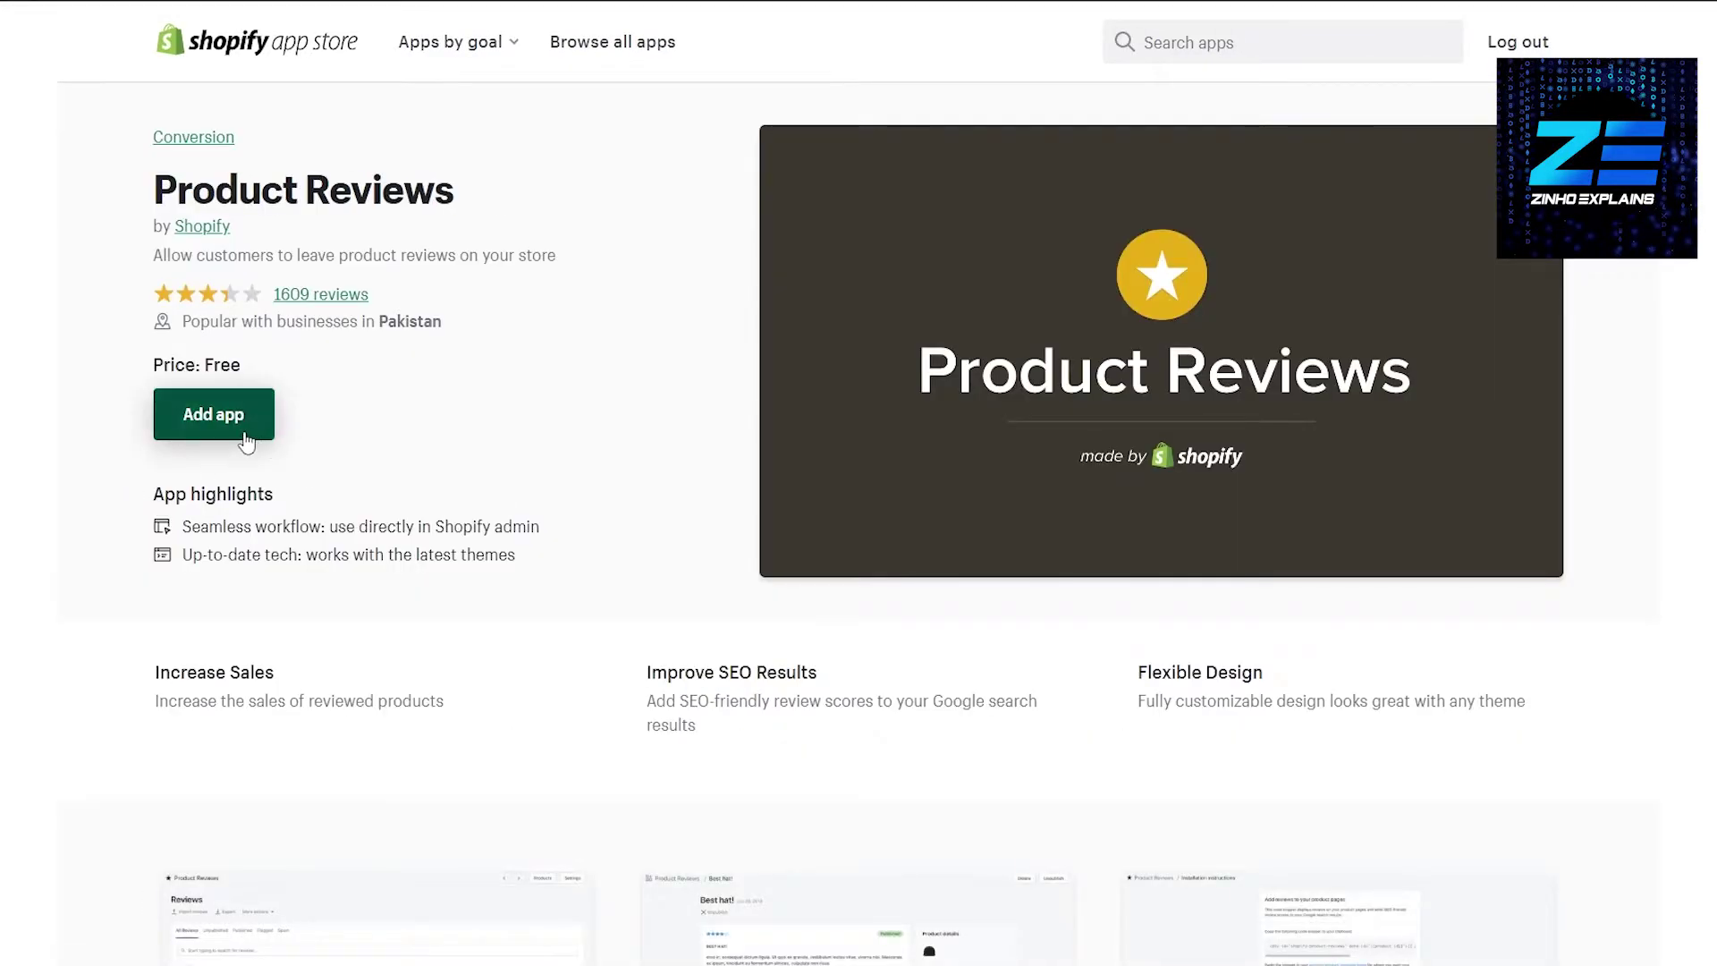
Step: Add the free Product Reviews app, entering the shop domain and installing it on the store
left_click(247, 428)
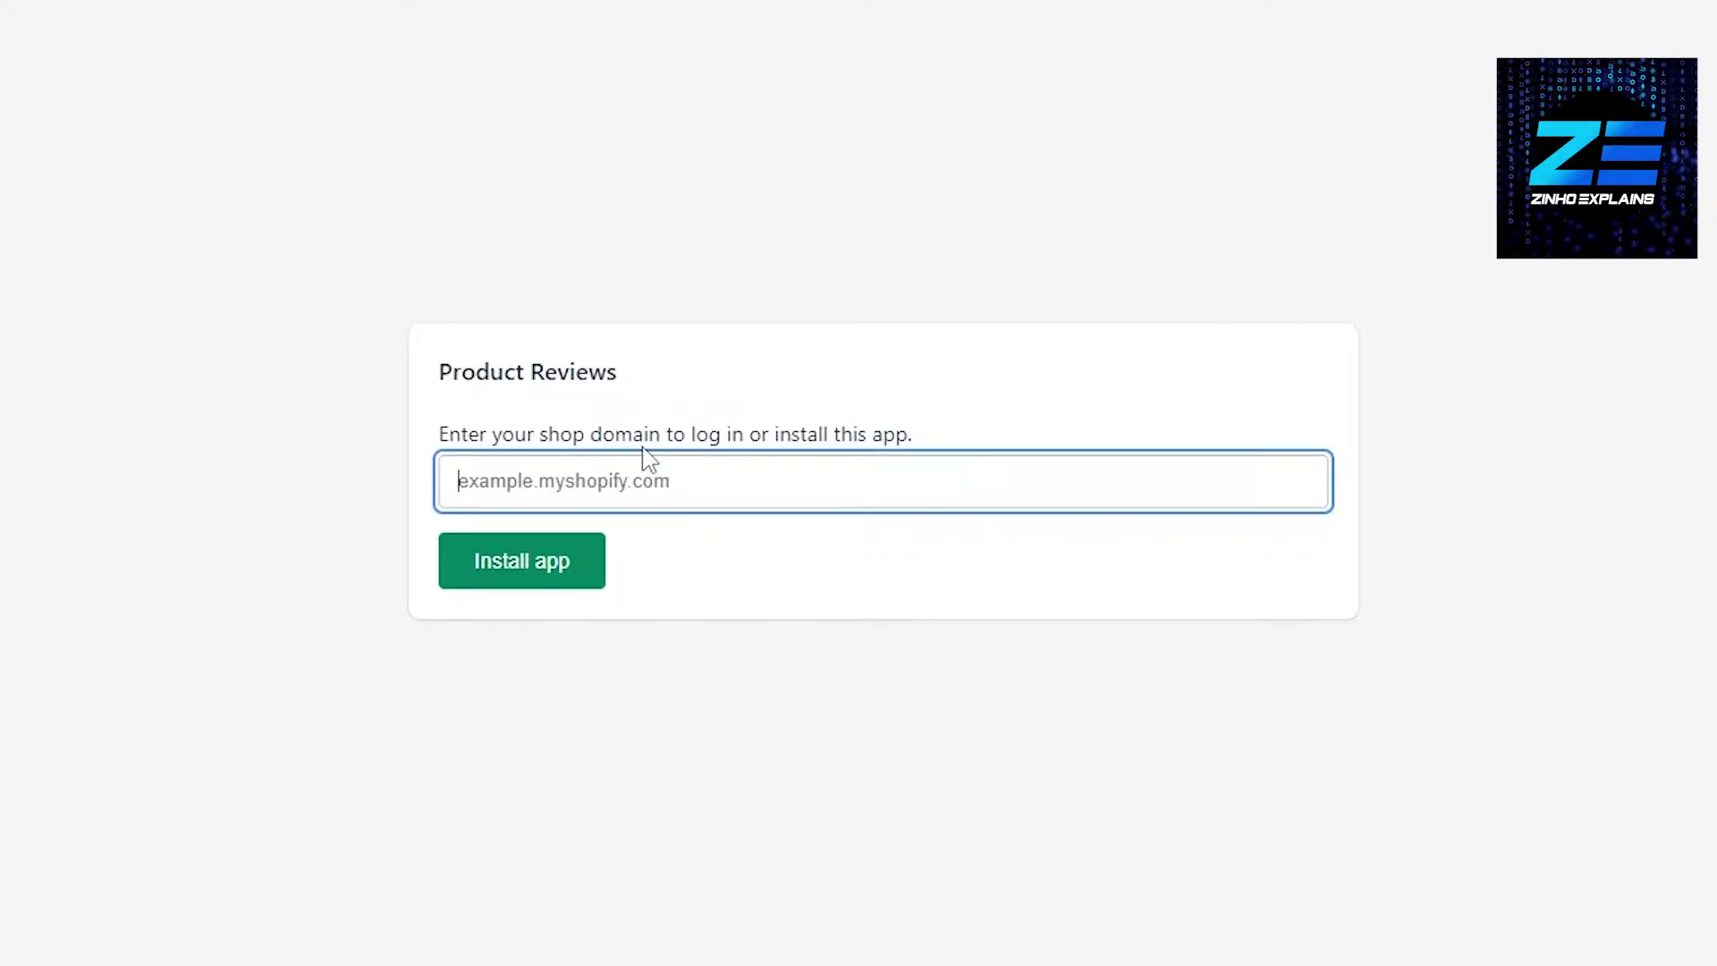
left_click(550, 572)
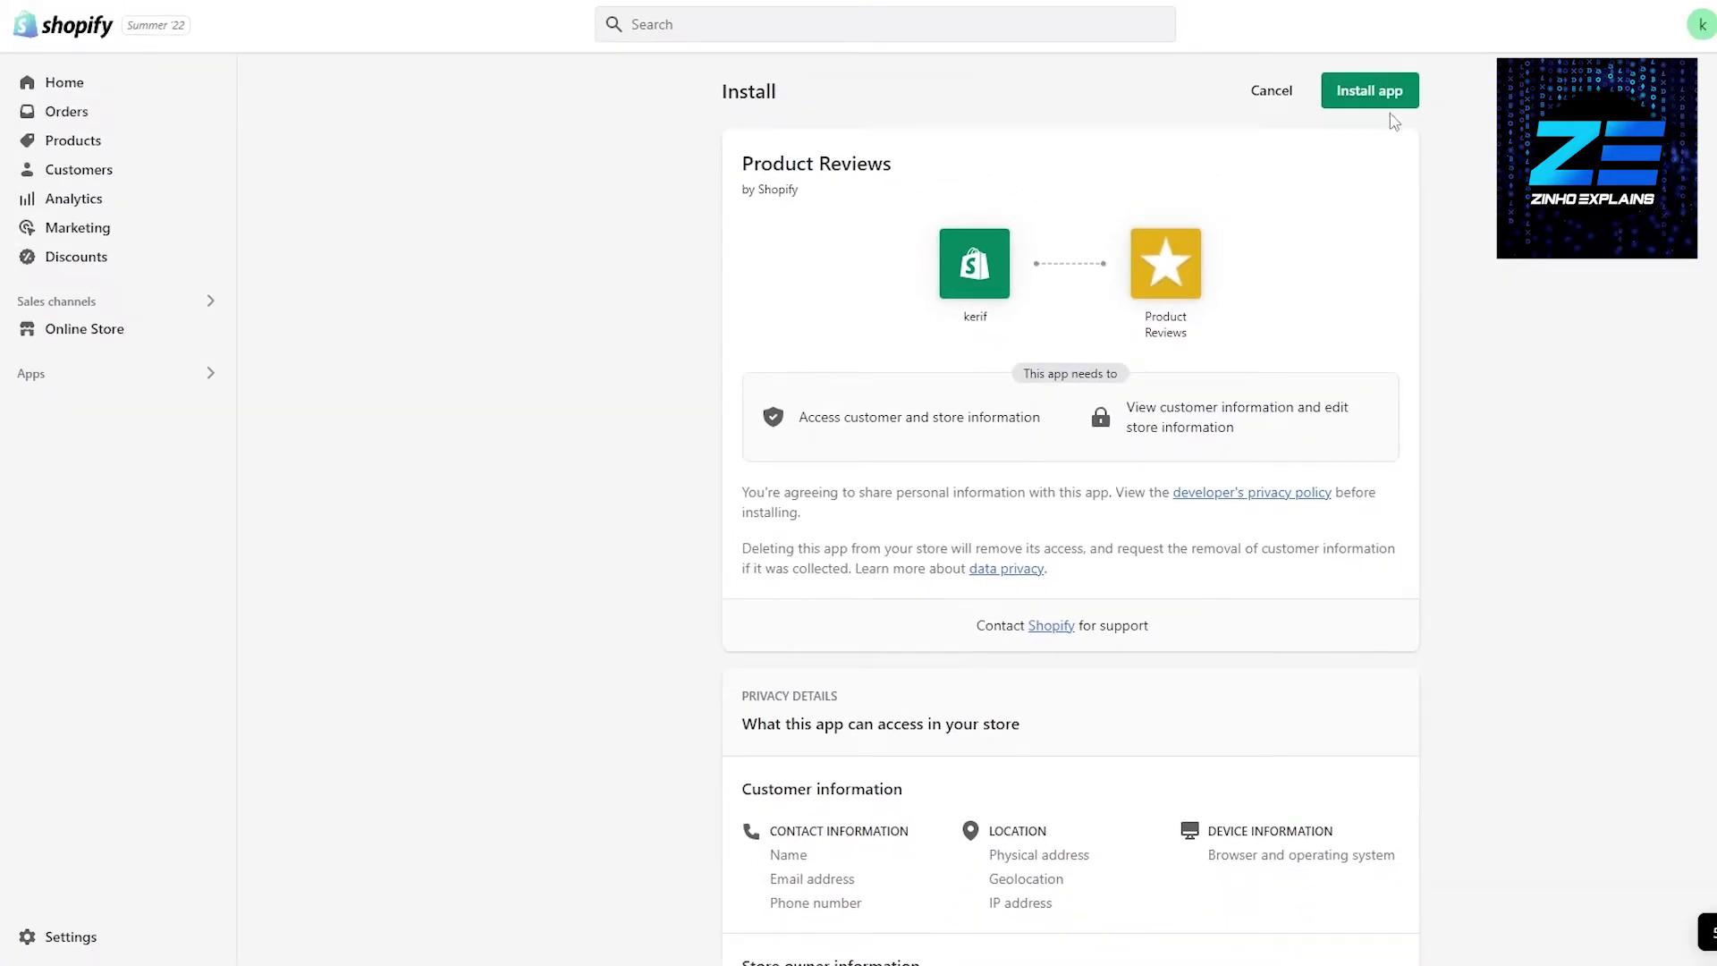
left_click(1382, 101)
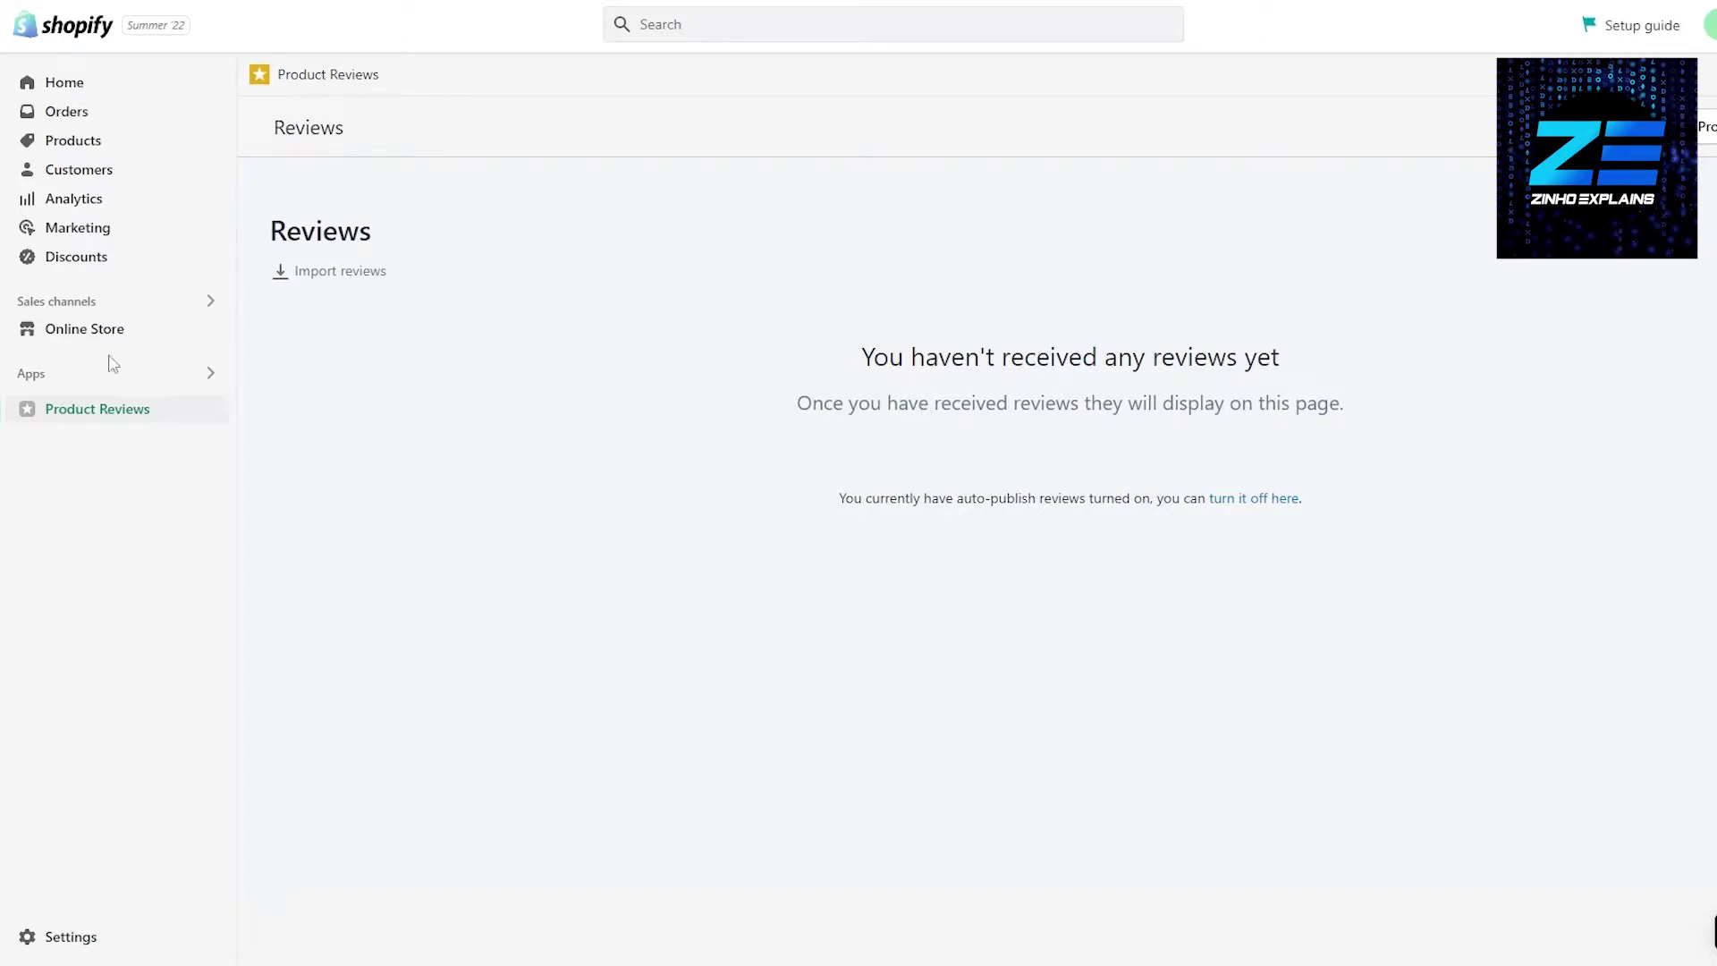
Step: Customize the live Dawn theme and preview the faux leather jacket's product page
left_click(85, 342)
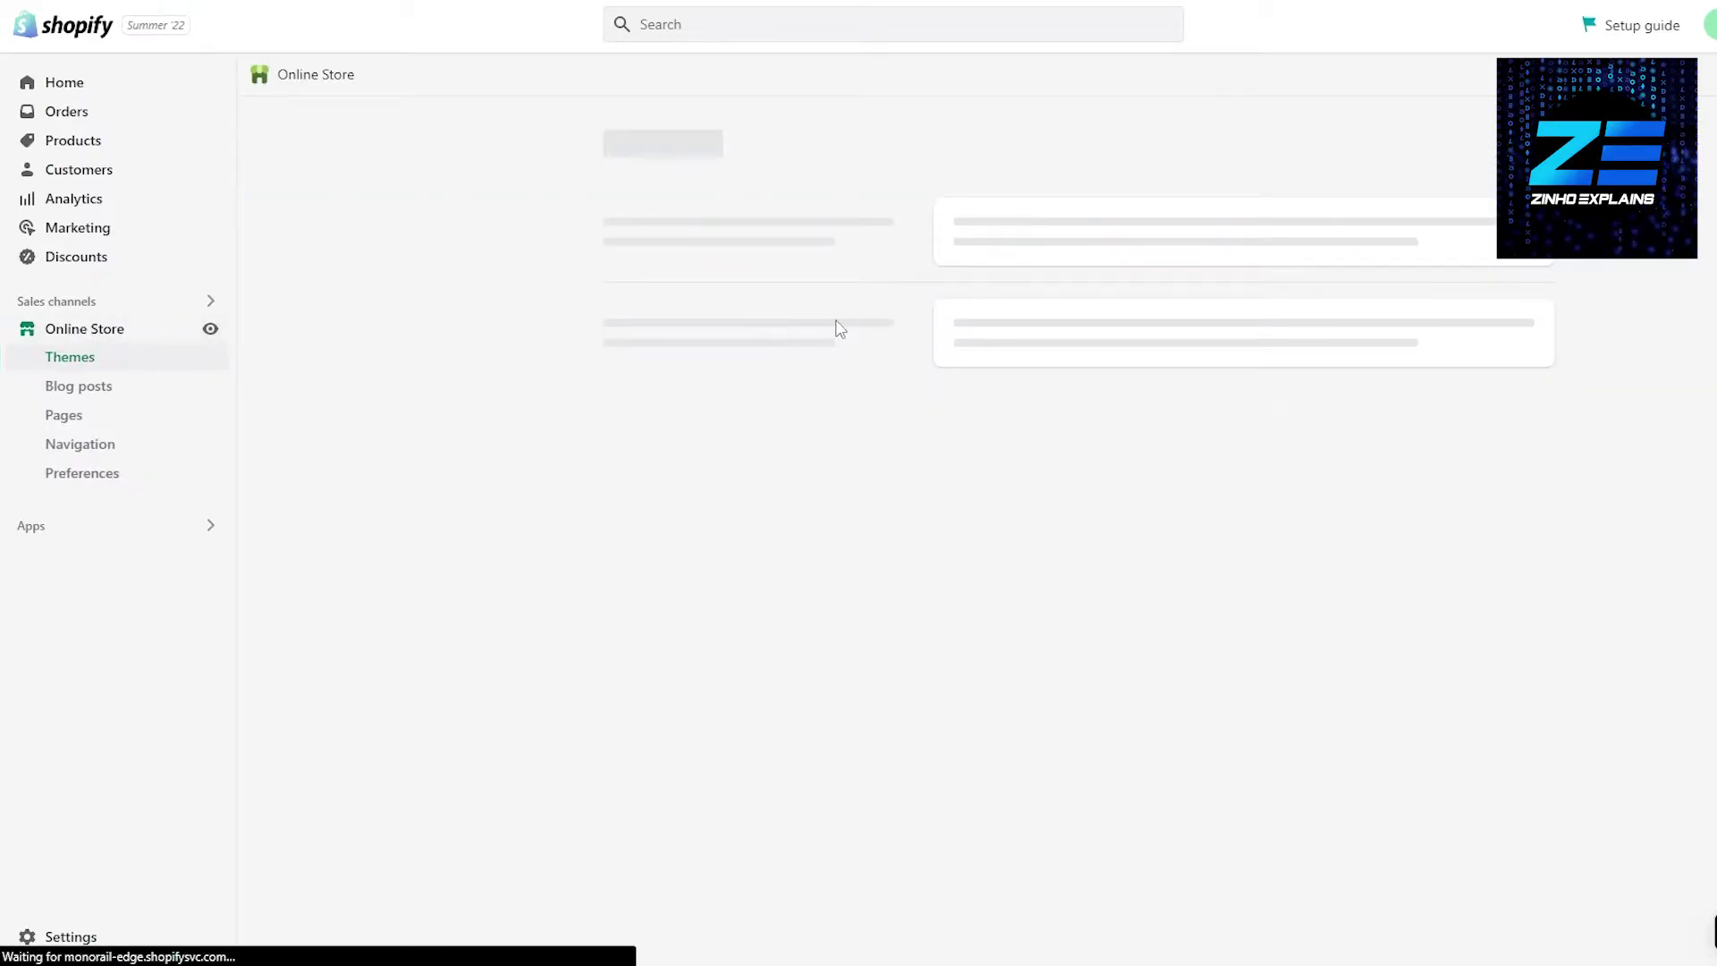
left_click(1456, 376)
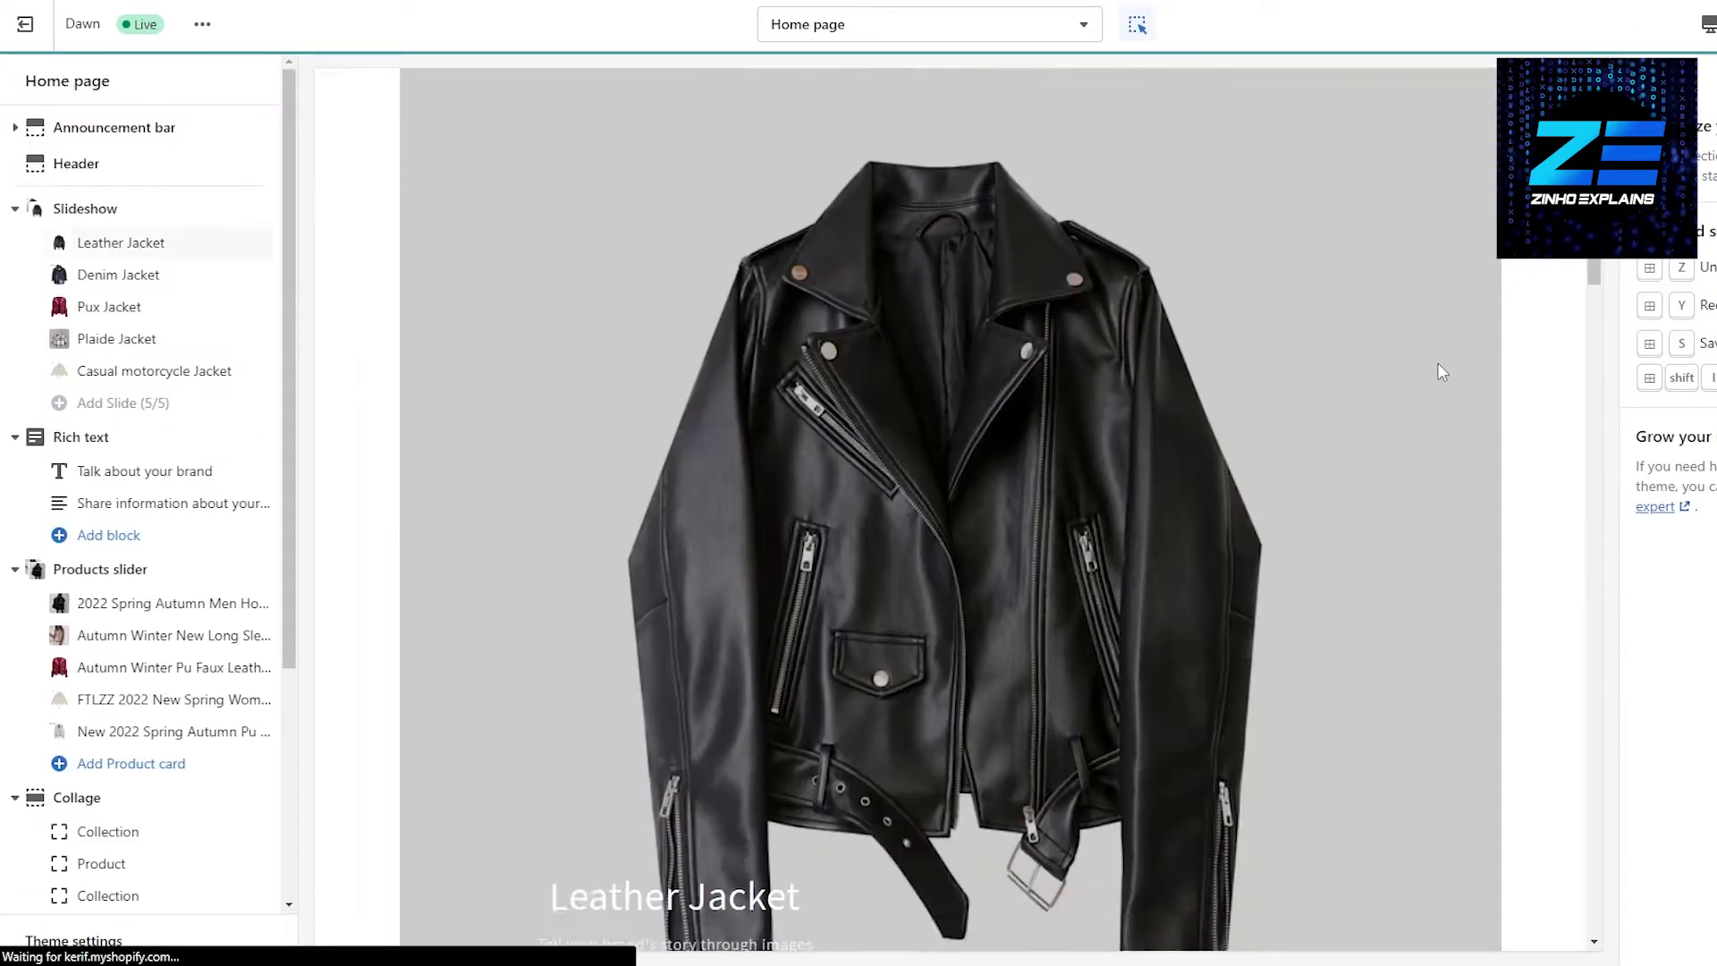
scroll(1438, 371, "down", 12)
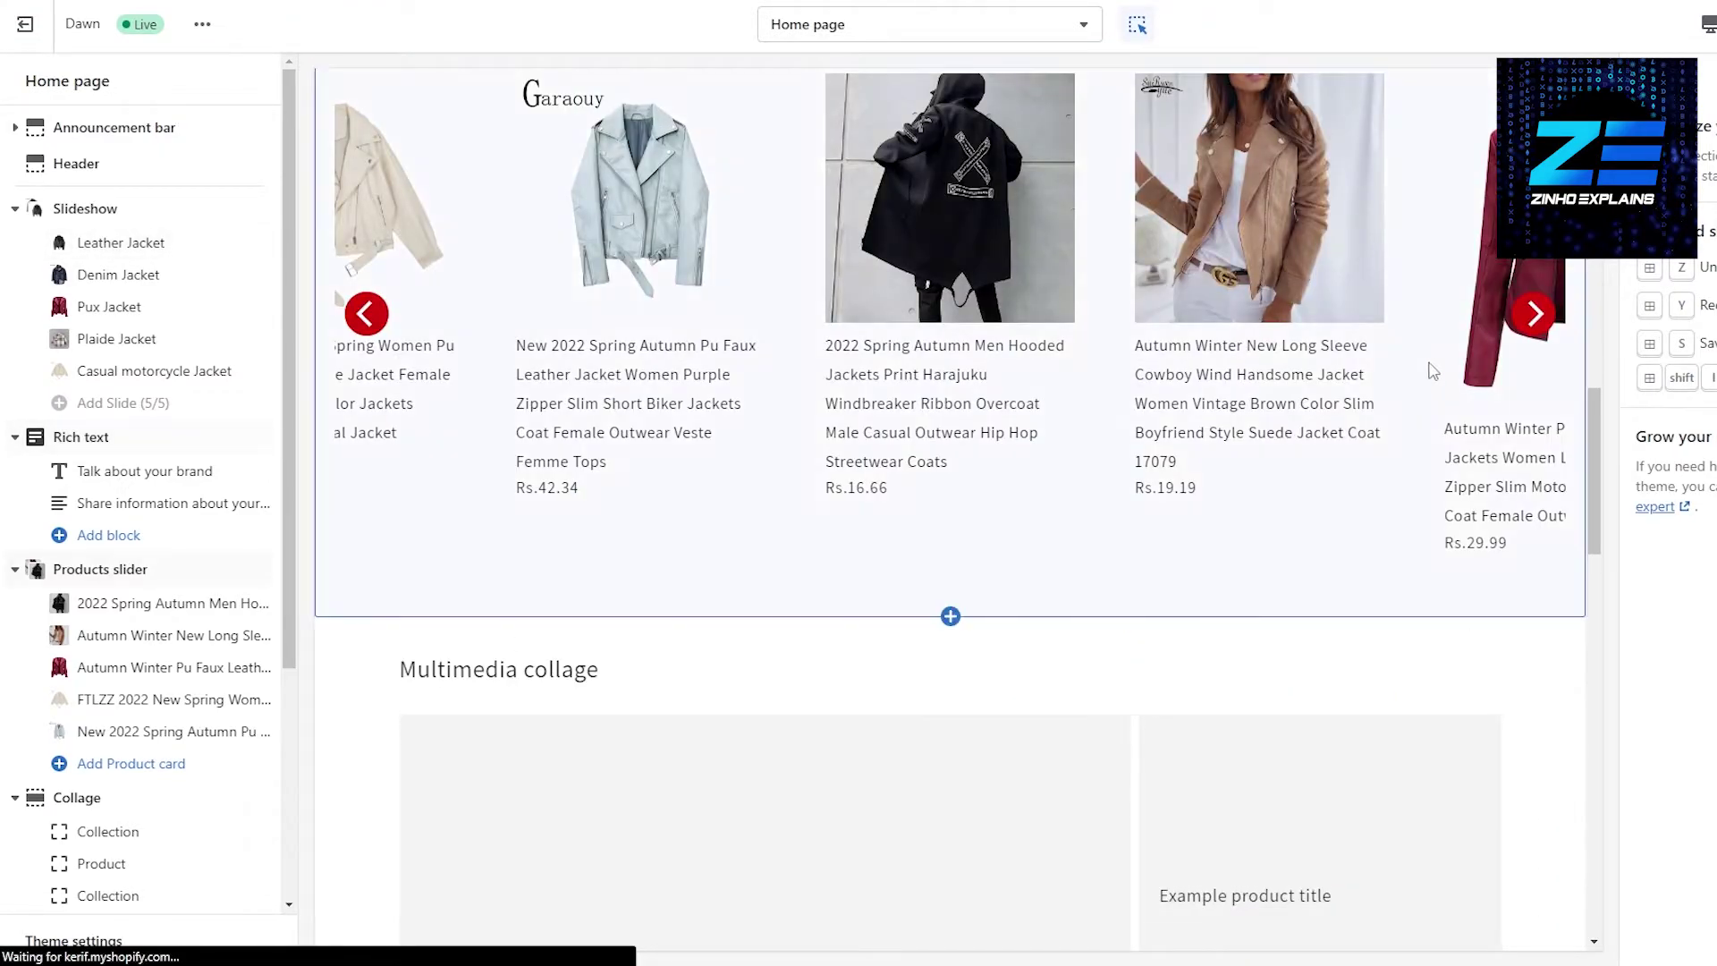
scroll(1424, 372, "up", 3)
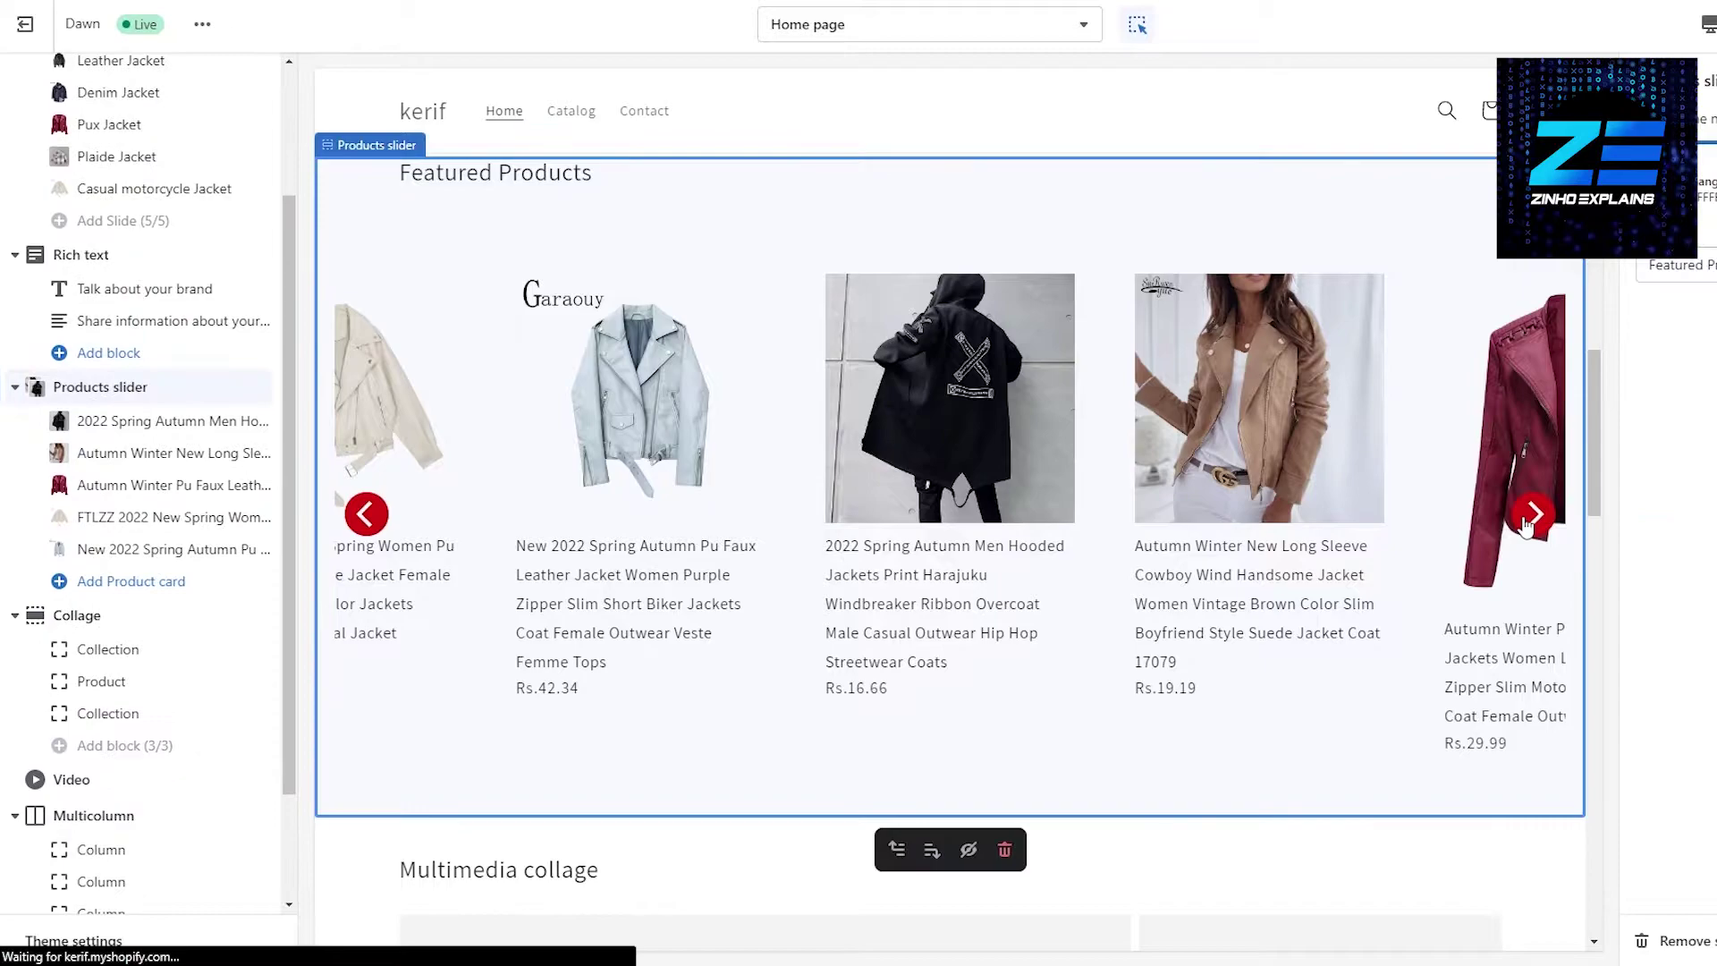
left_click(627, 537)
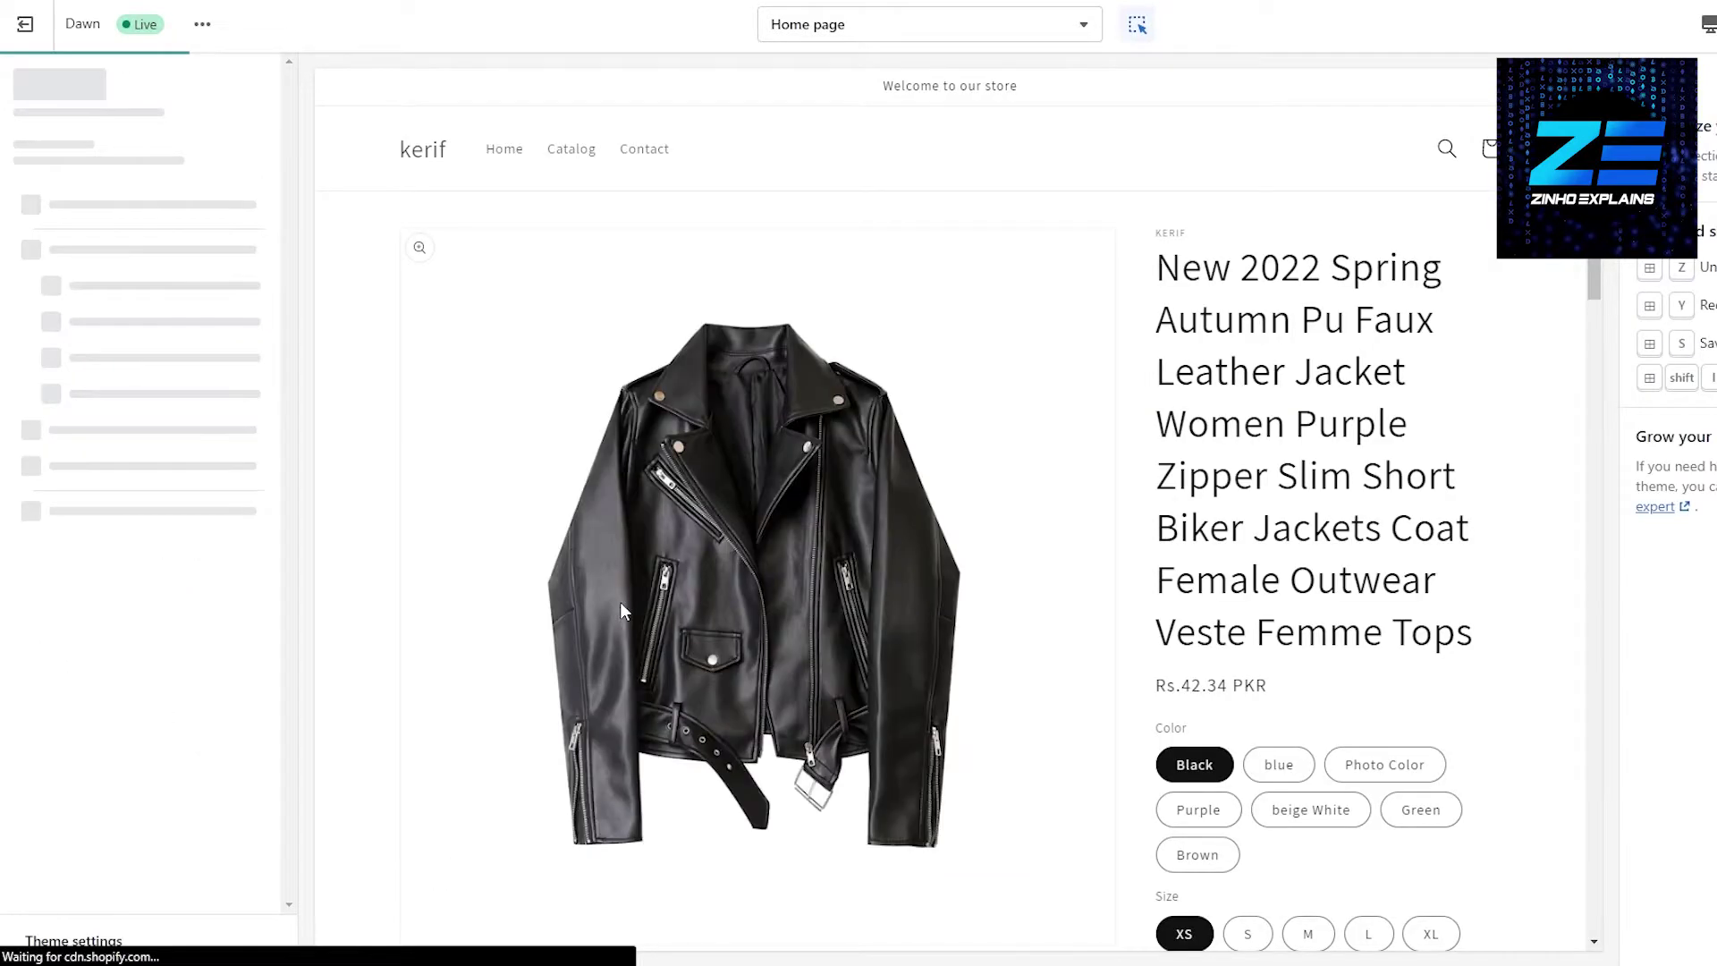
Step: Select the Product information section of the Default product template
scroll(764, 544, "down", 5)
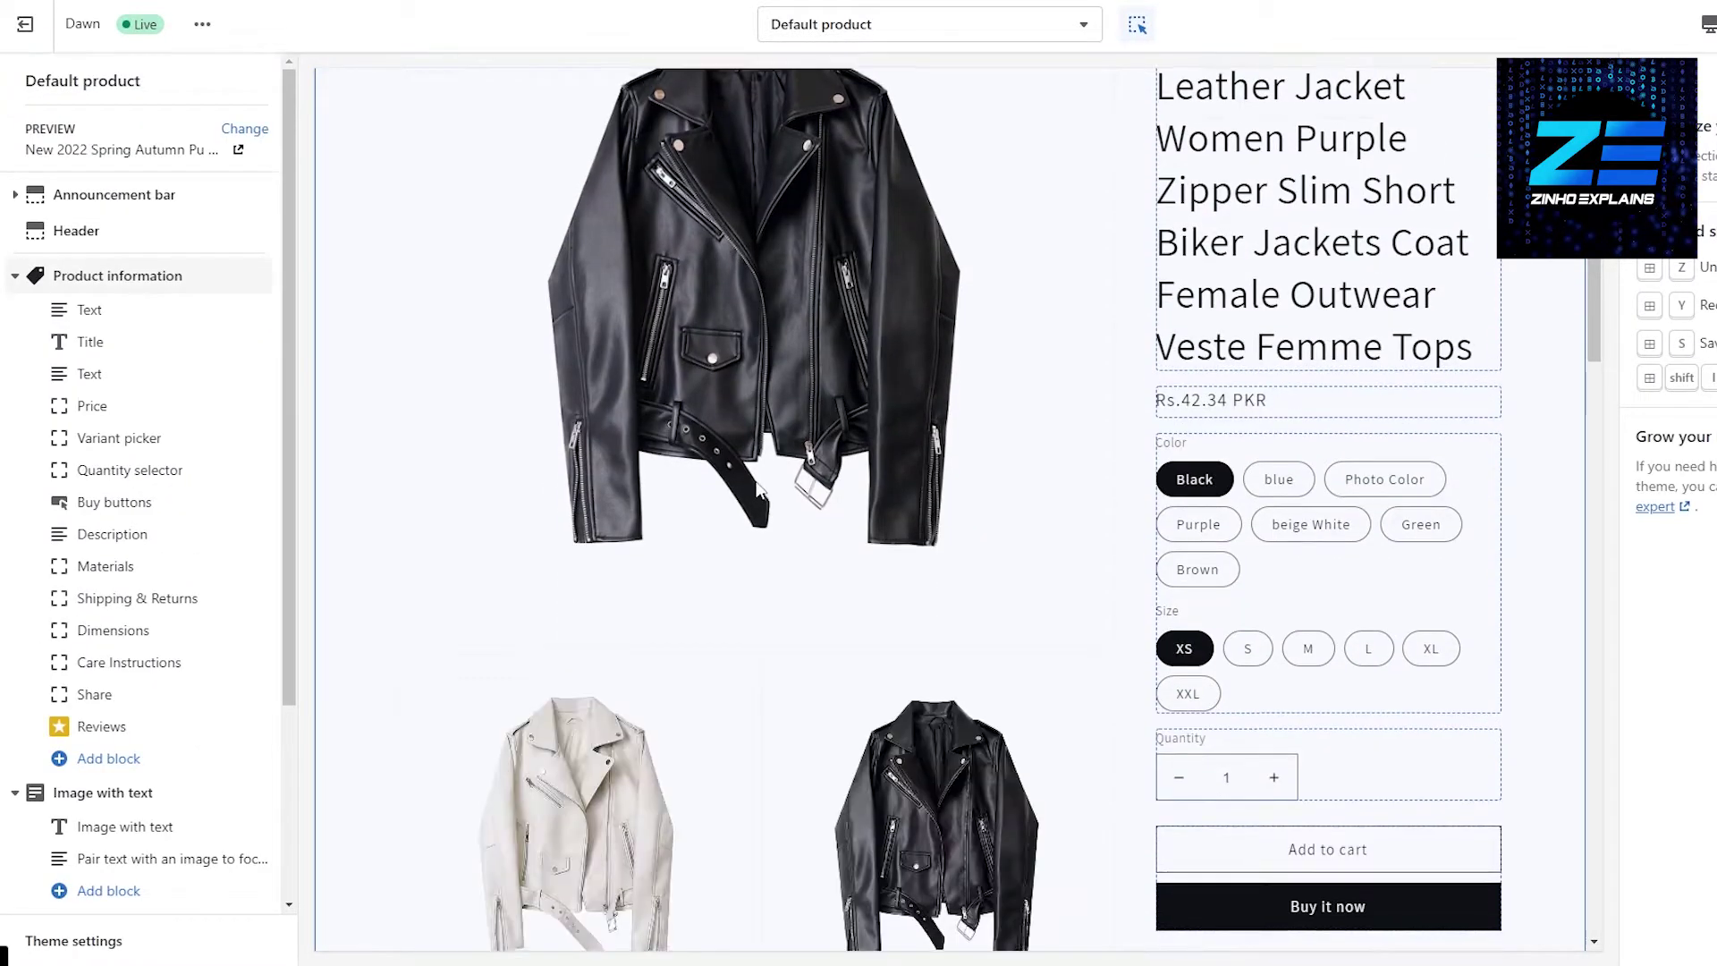
scroll(758, 487, "up", 5)
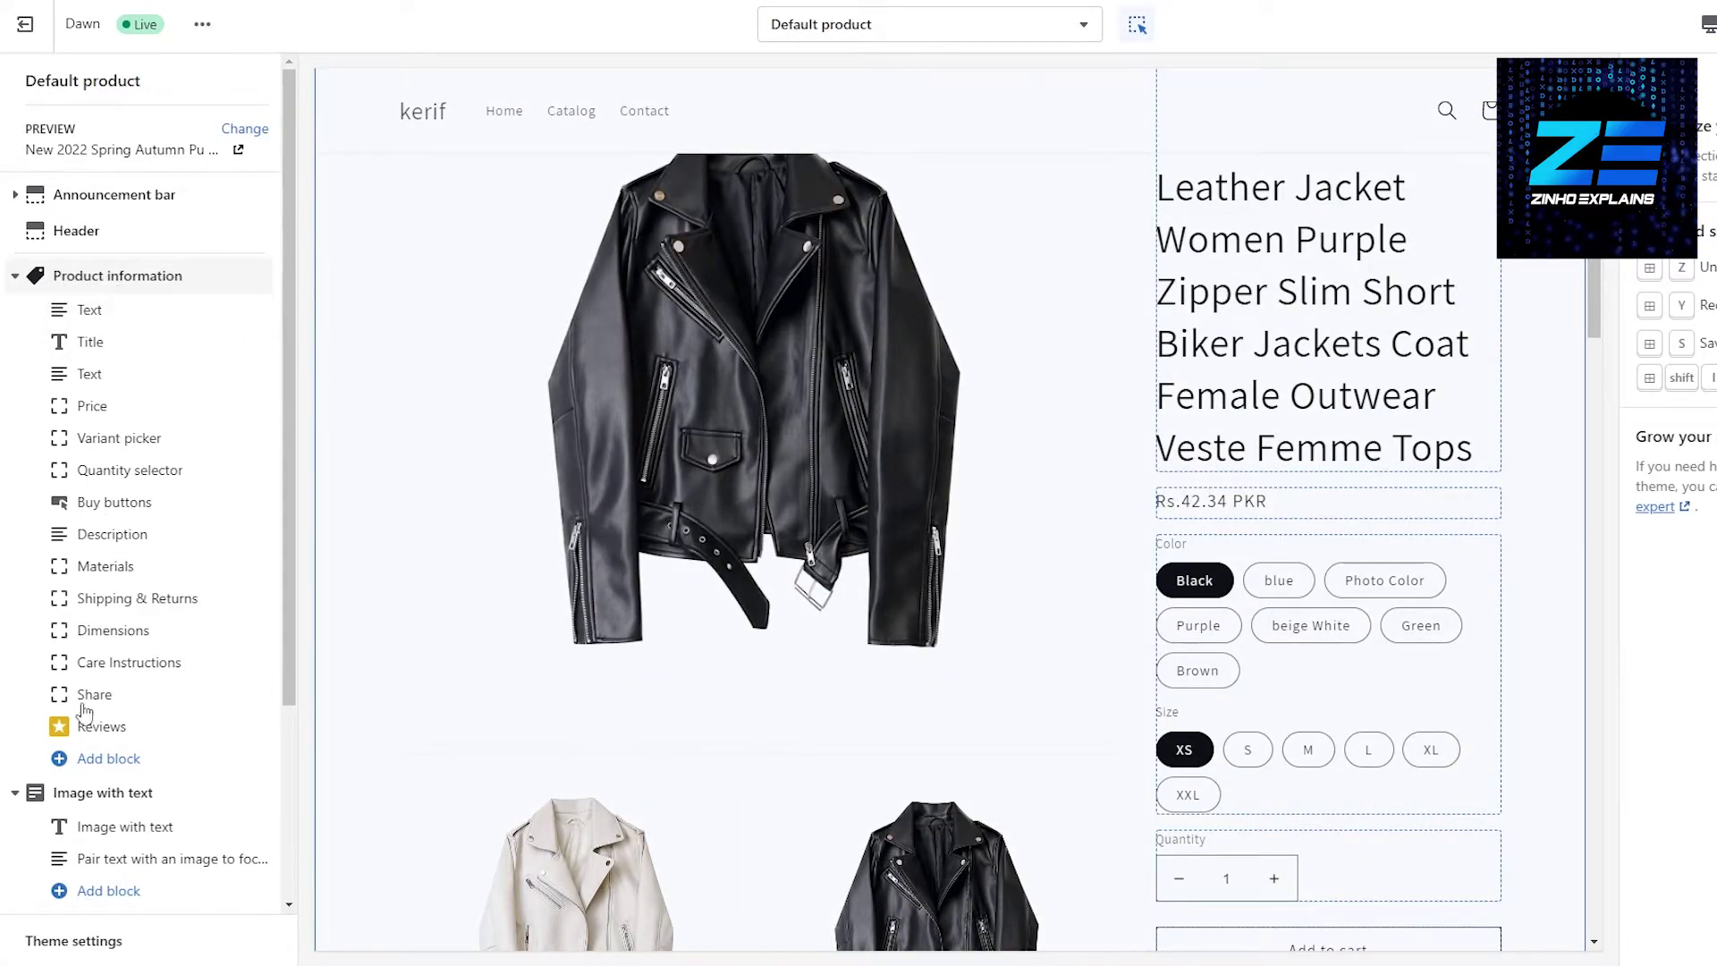
left_click(94, 283)
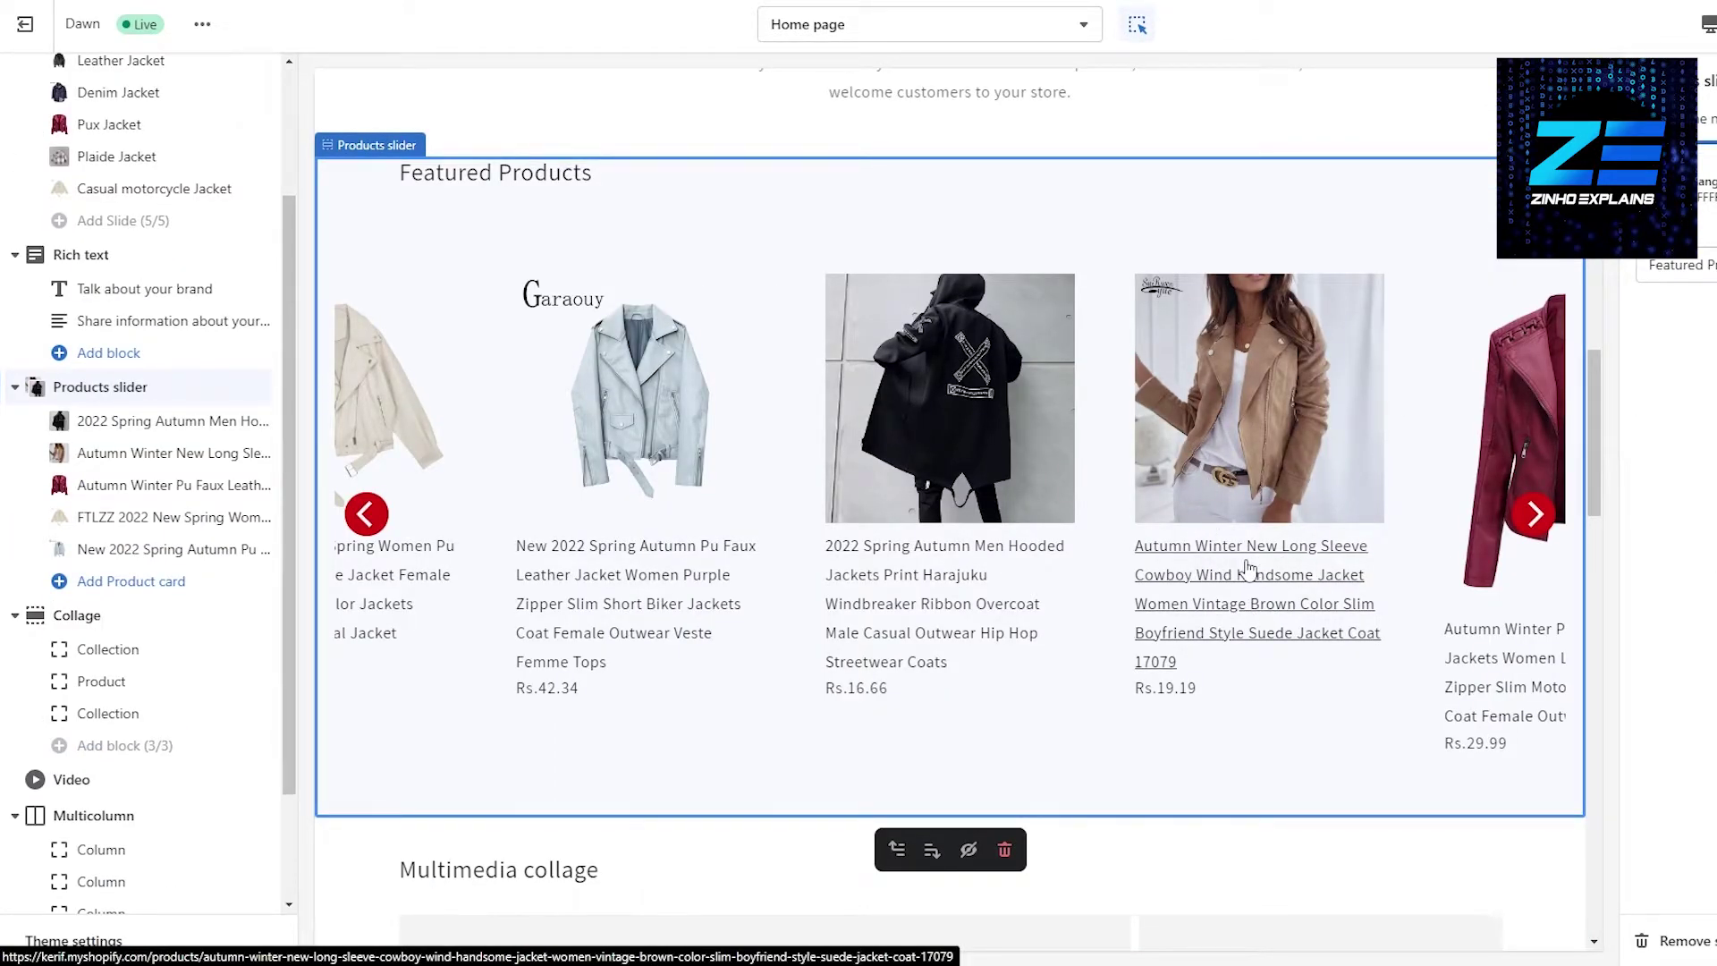
Step: Switch the preview to the Autumn Winter suede jacket and scroll through its specifications
left_click(1251, 573)
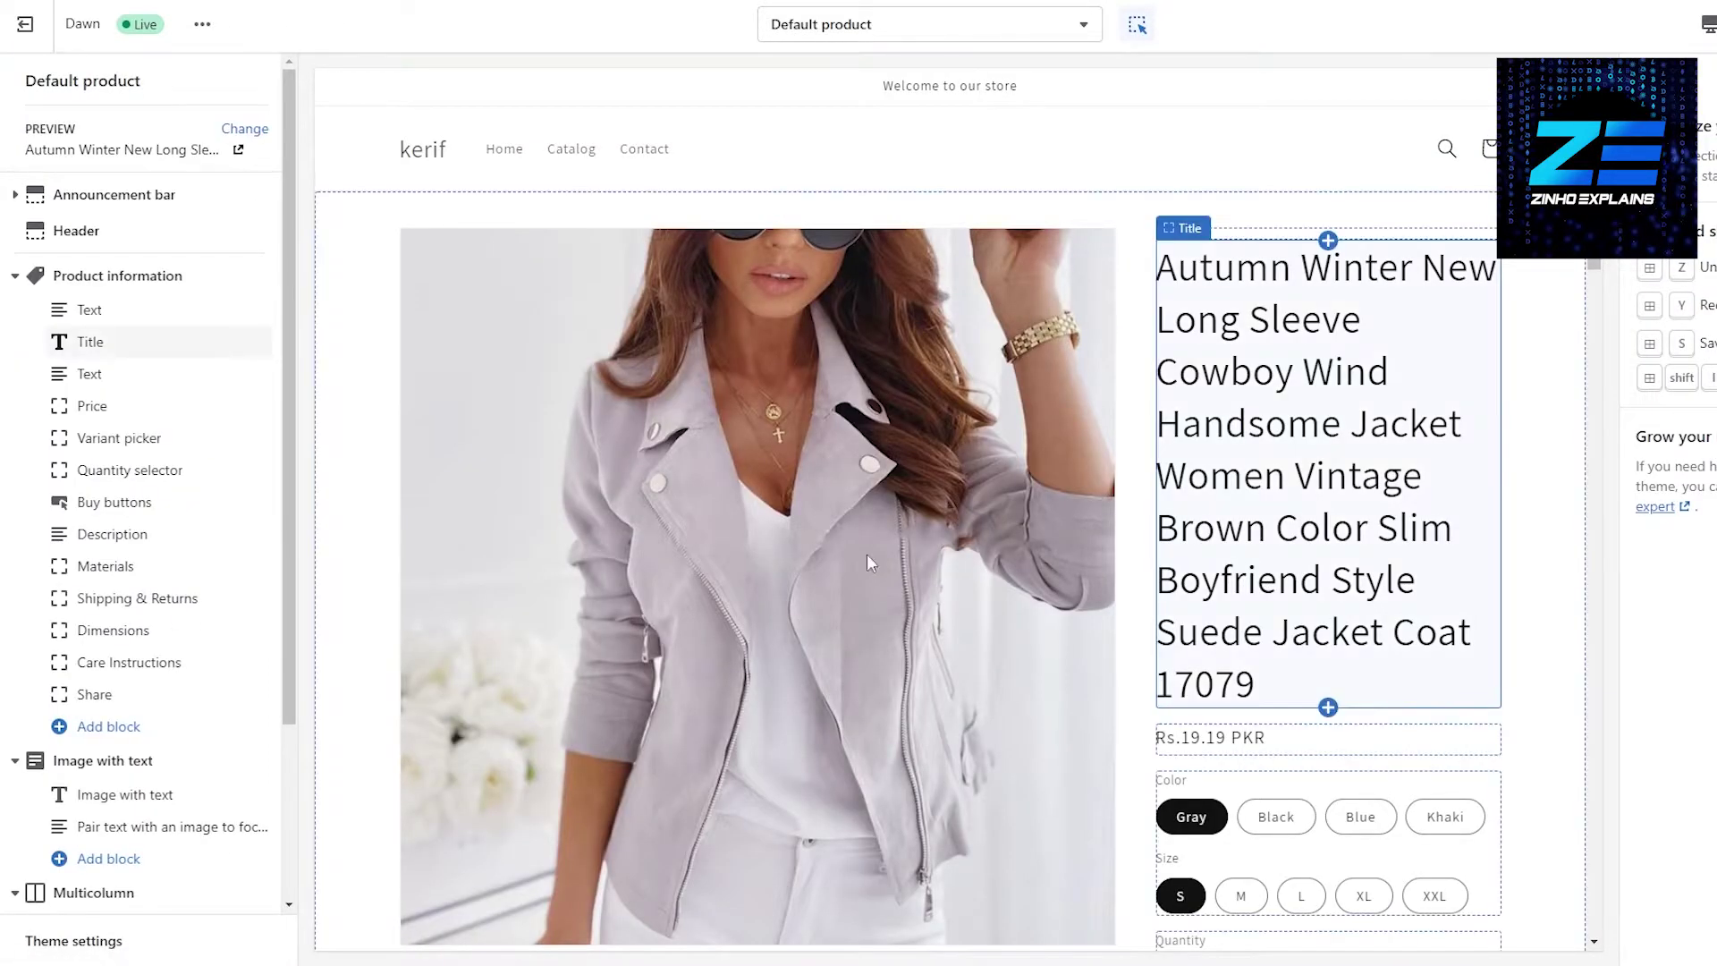
scroll(723, 556, "down", 2)
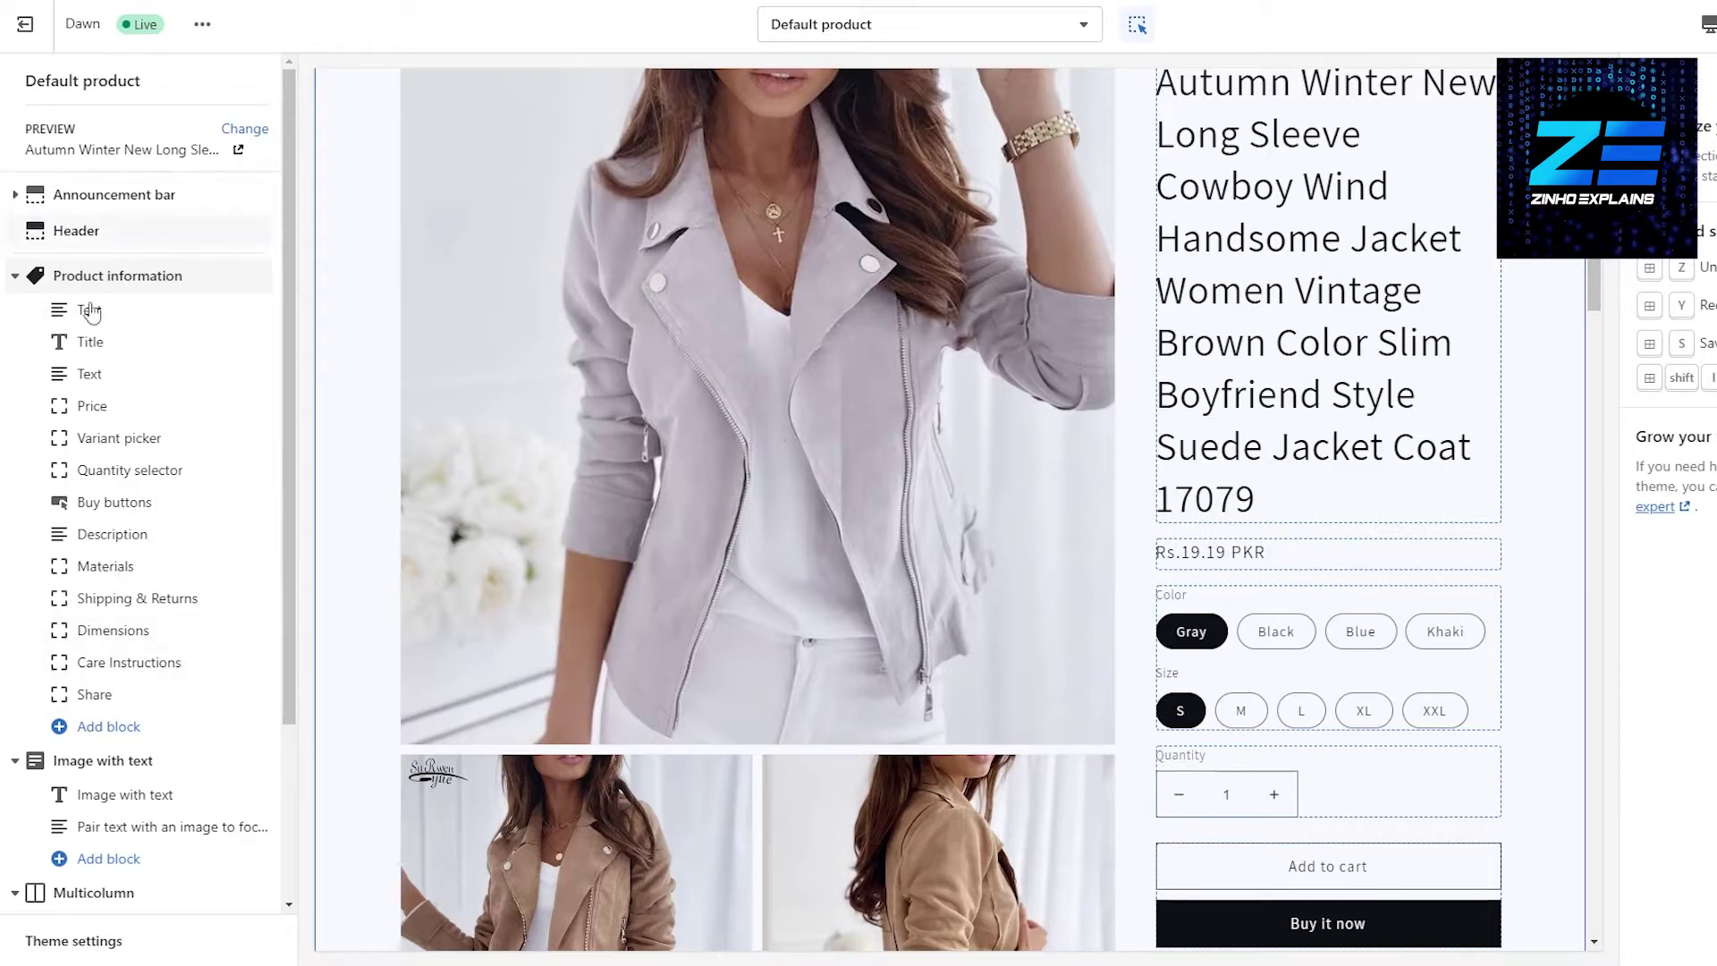
scroll(715, 576, "down", 10)
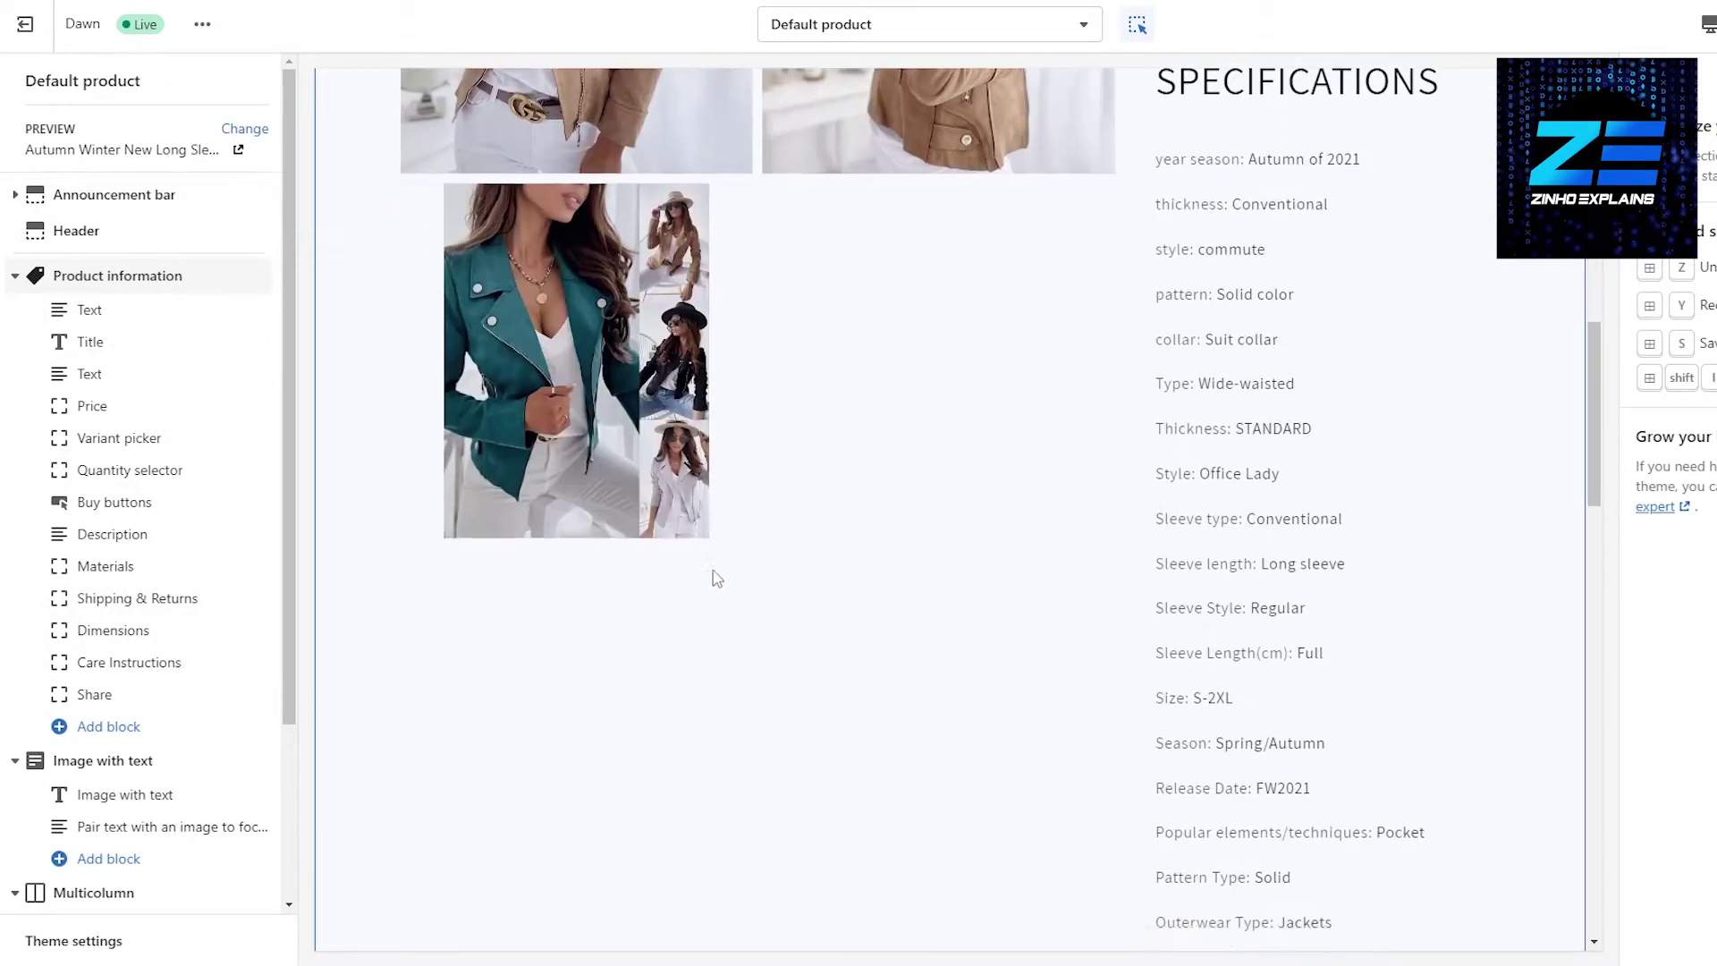
scroll(716, 576, "down", 15)
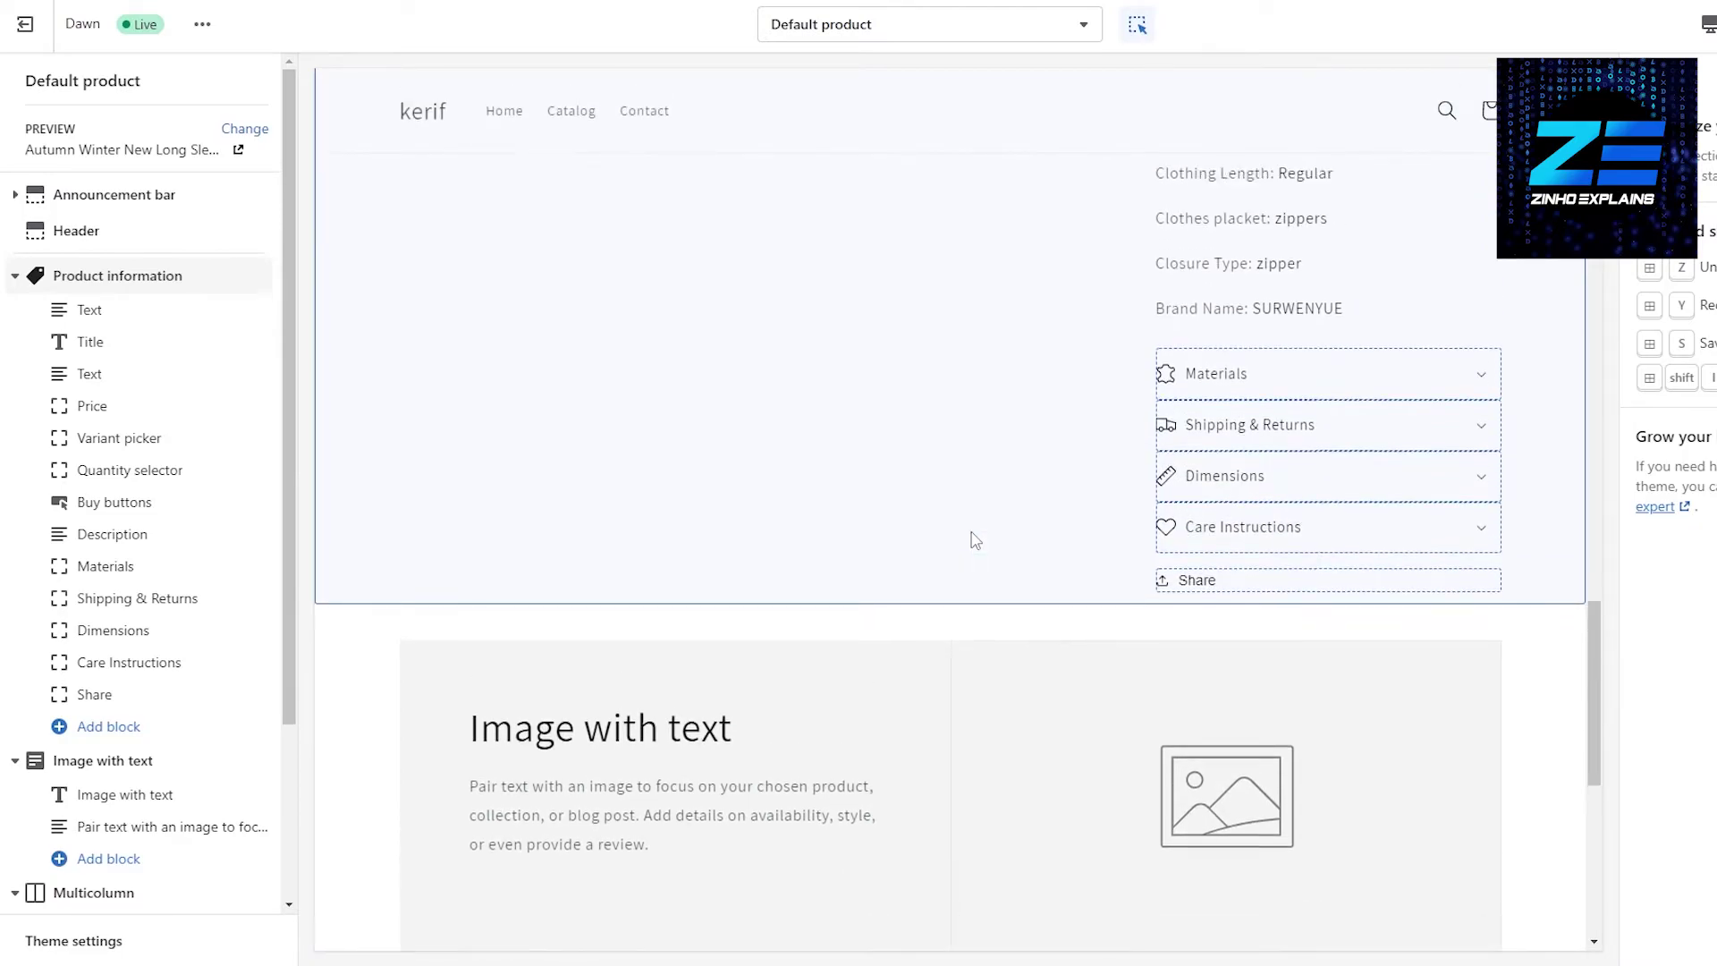
scroll(975, 540, "up", 15)
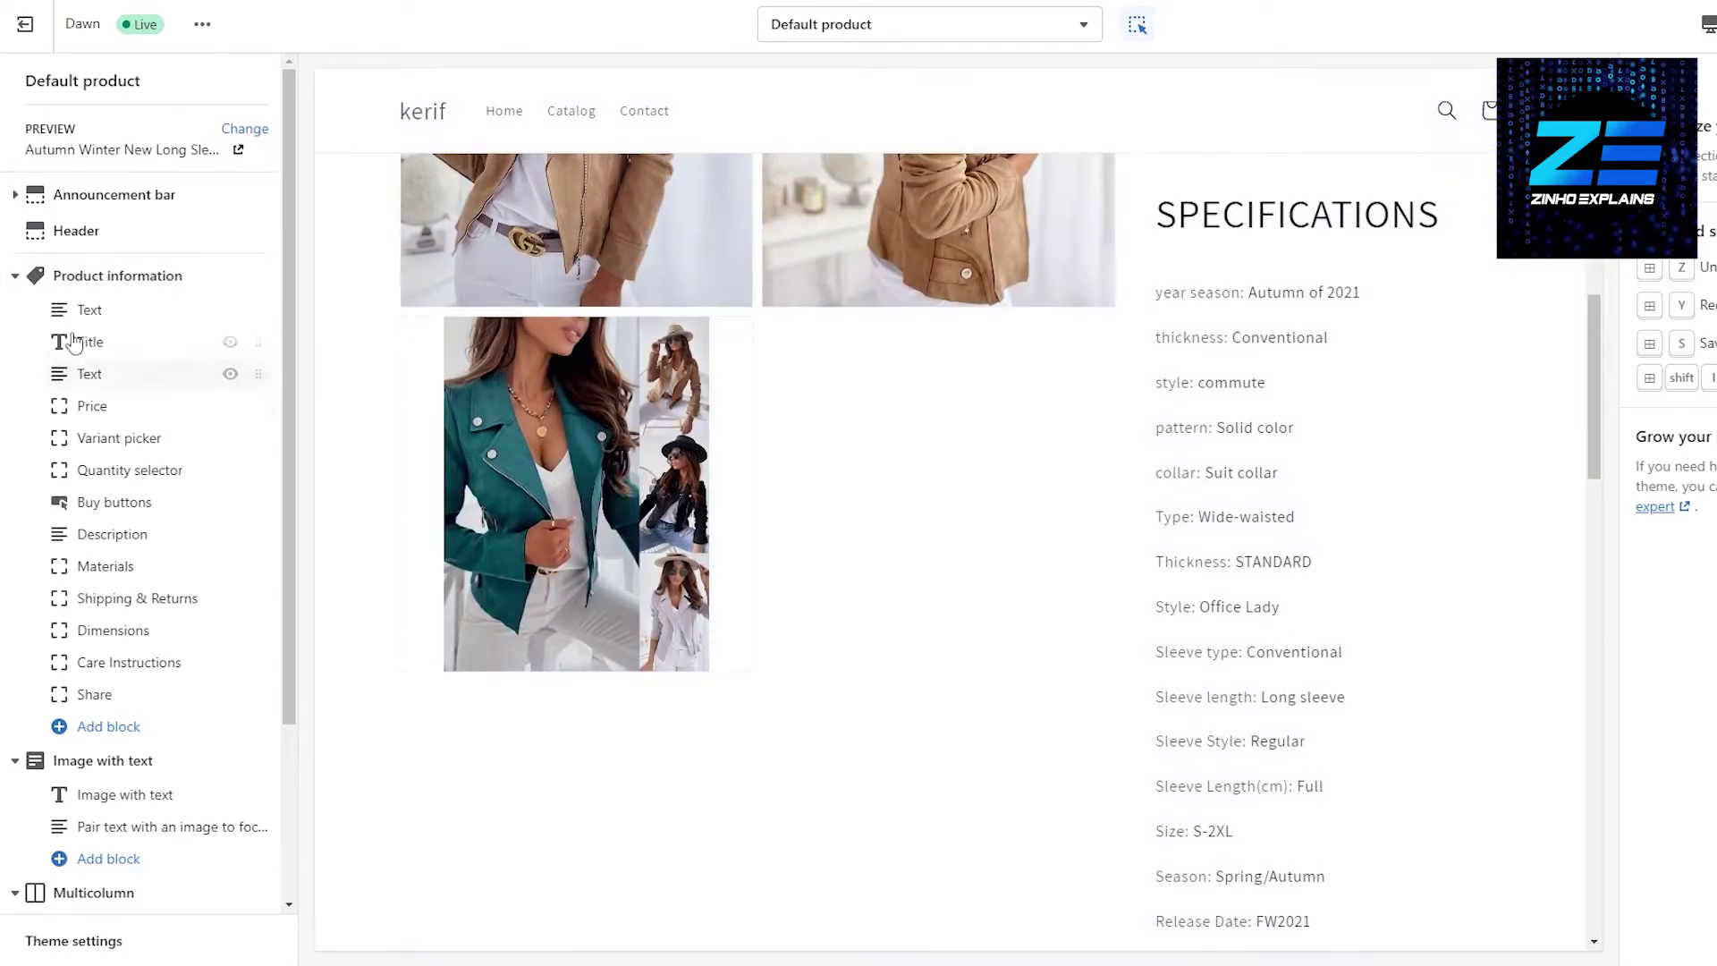
scroll(475, 571, "up", 5)
scroll(650, 626, "down", 5)
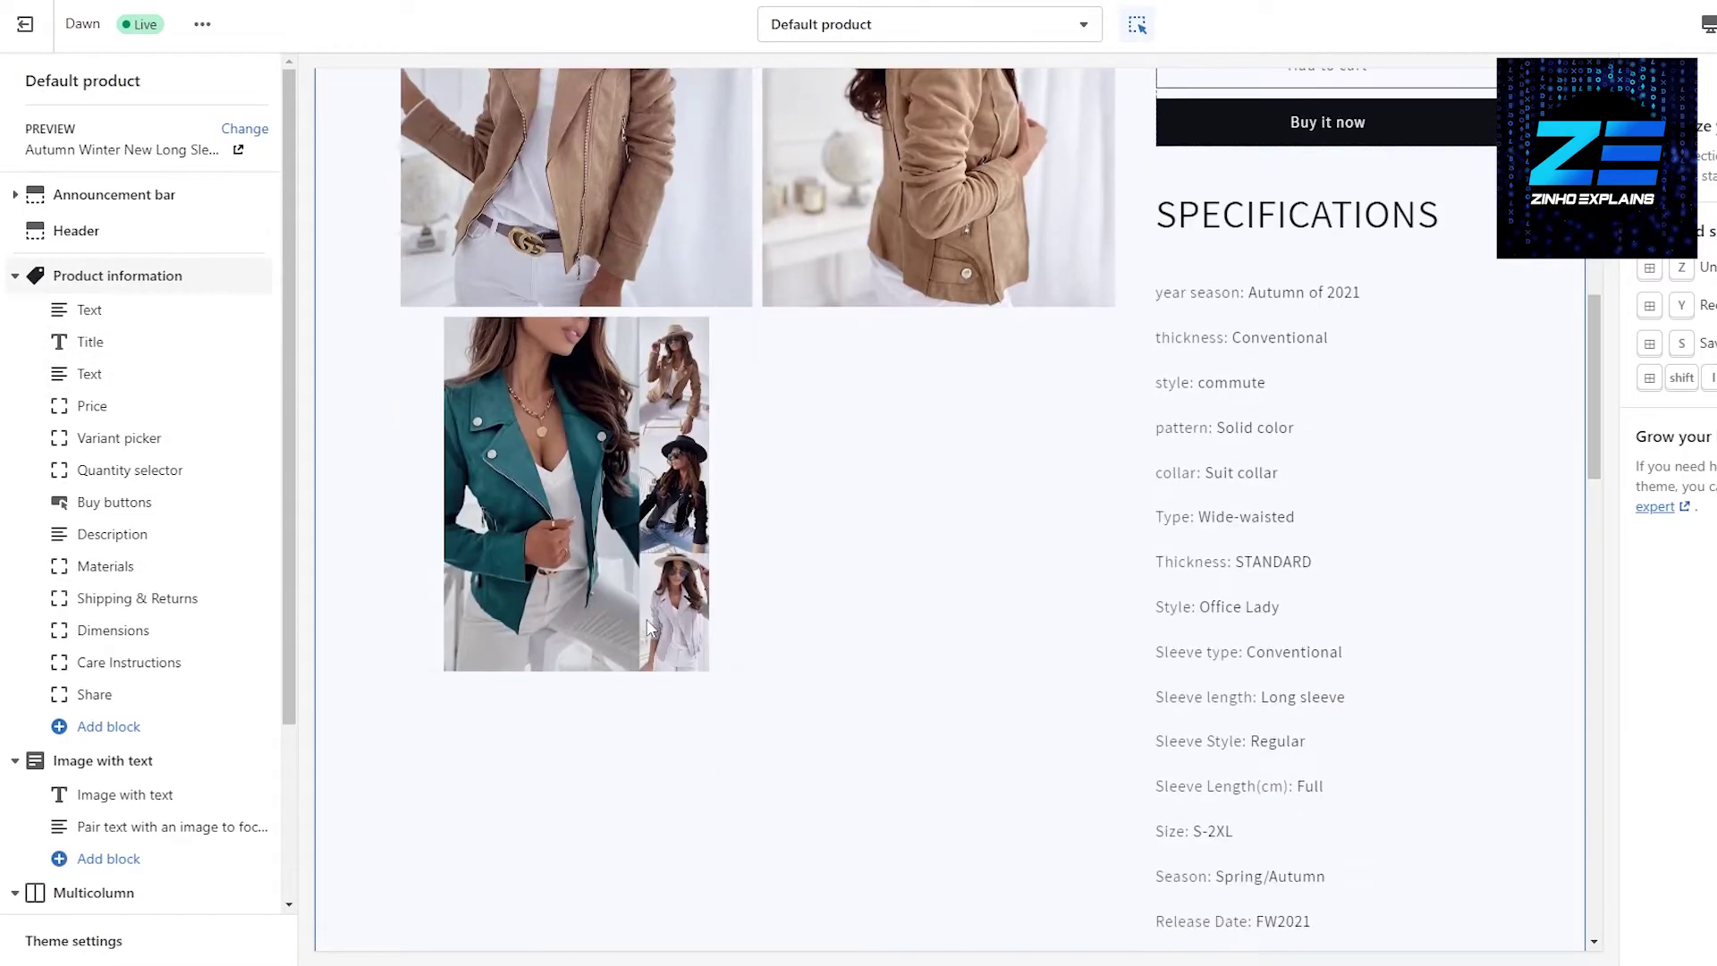
Step: Add the Product Reviews 'Reviews' app block to Product information and test its order around Share
left_click(100, 735)
scroll(89, 657, "down", 1)
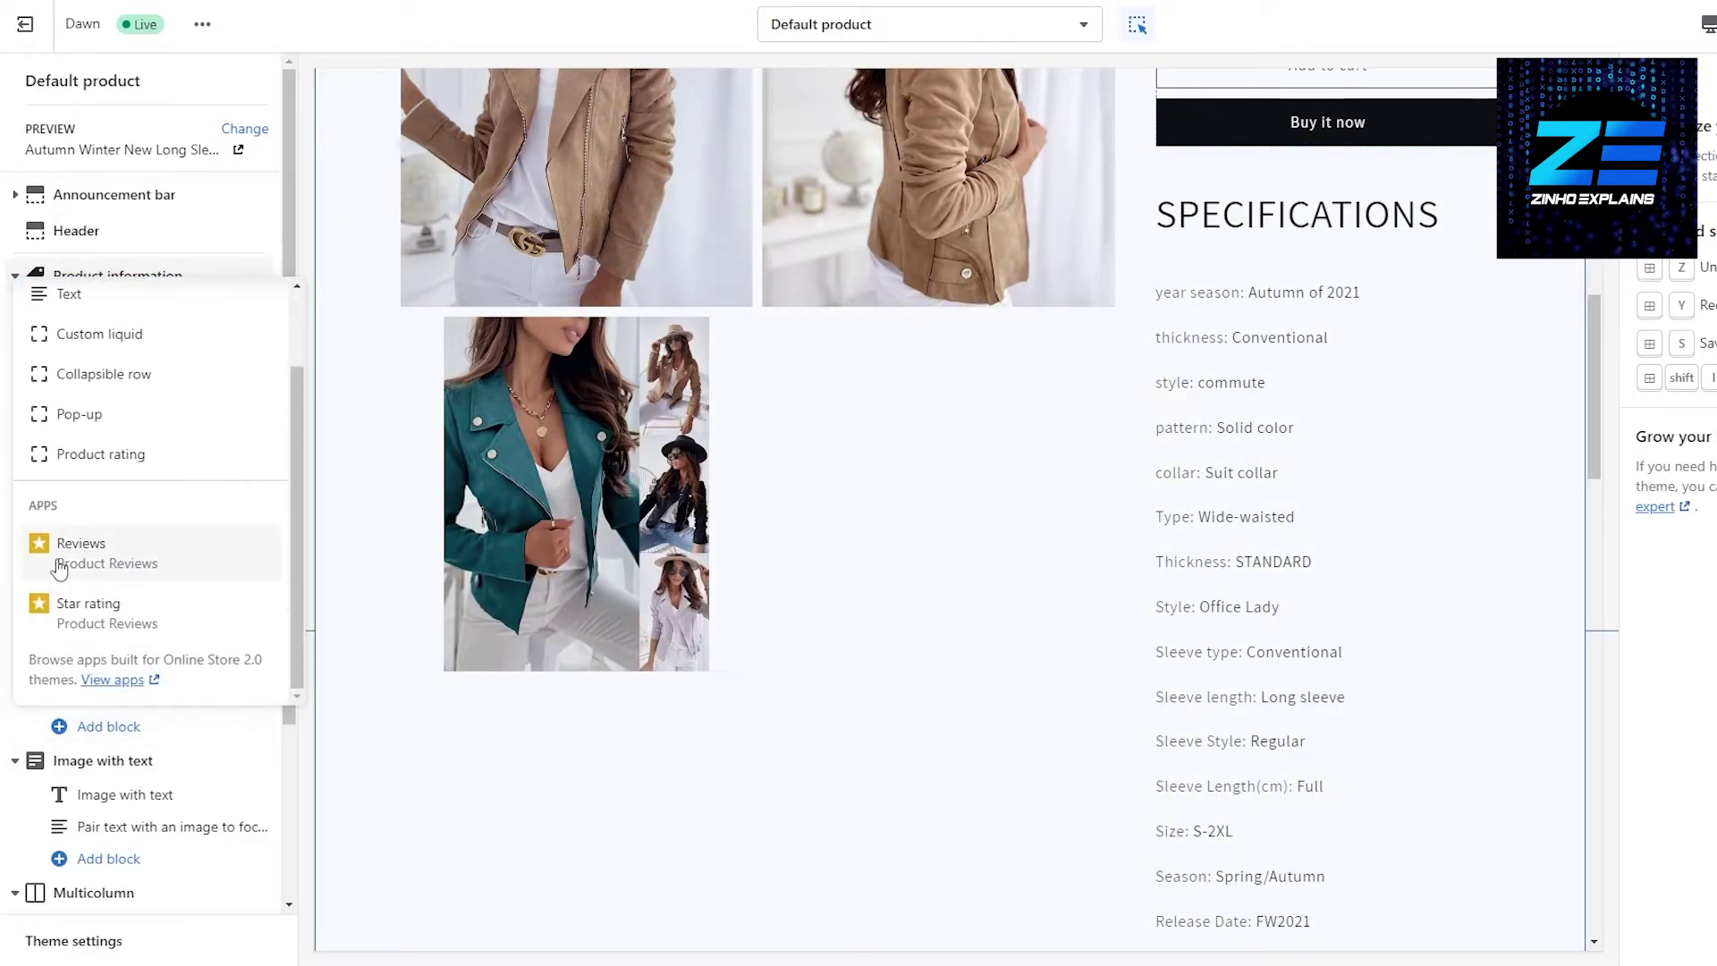
left_click(108, 563)
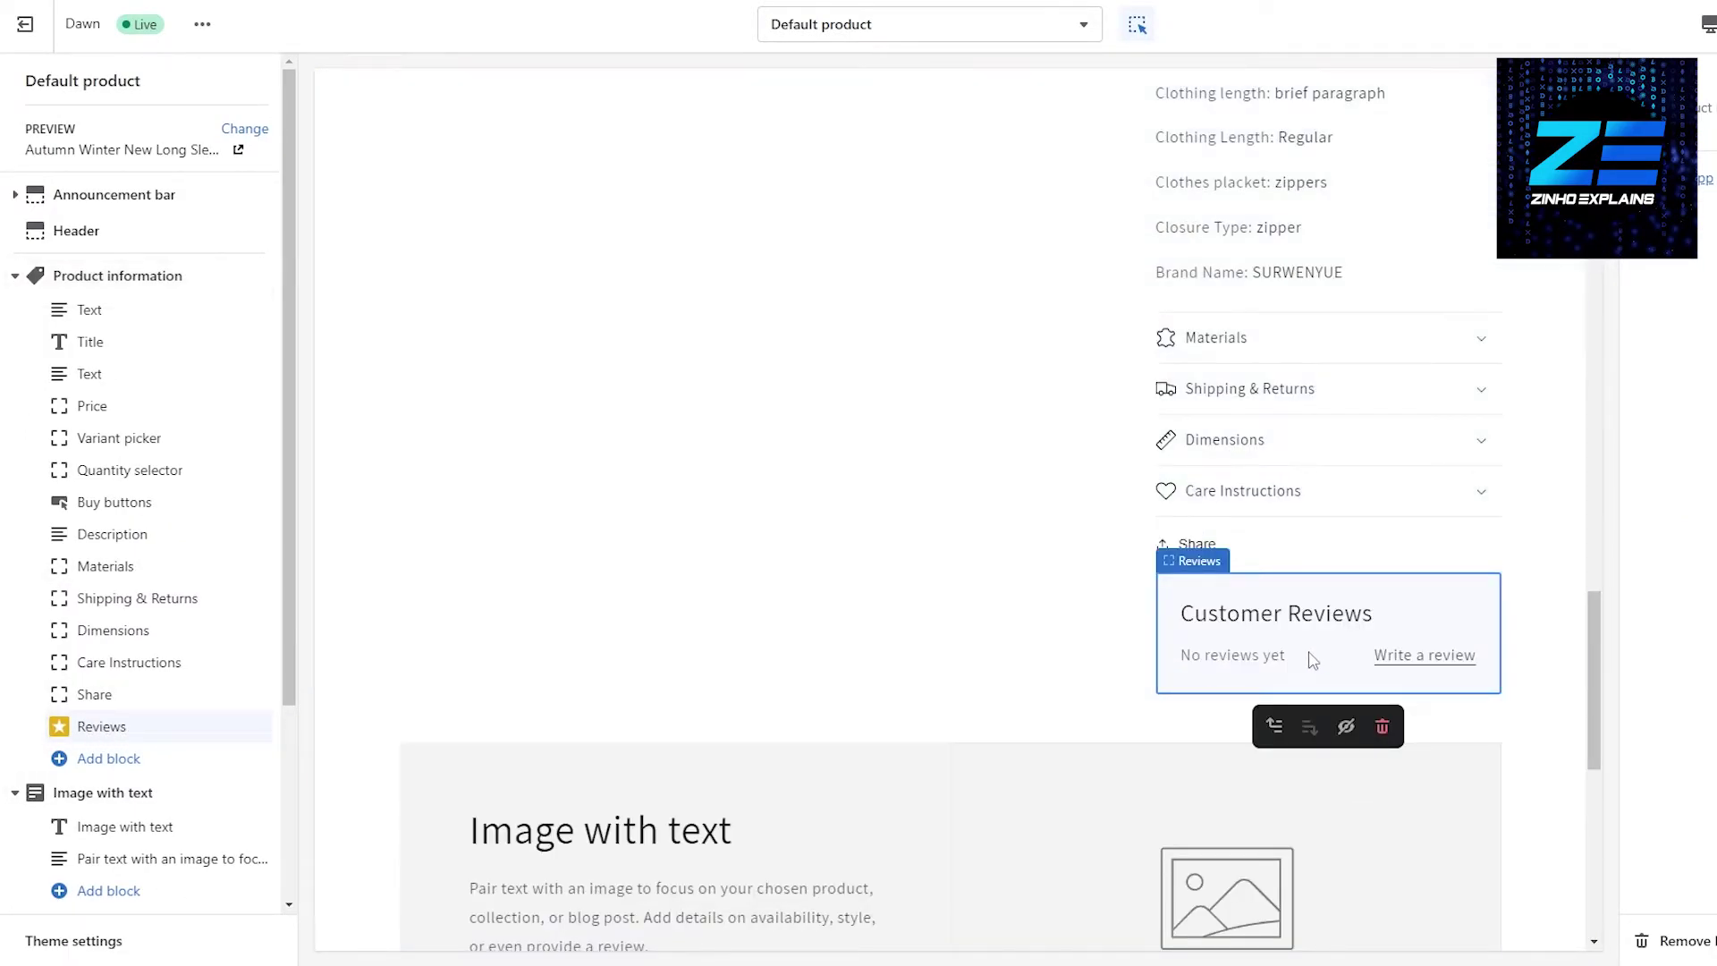
left_click(1274, 725)
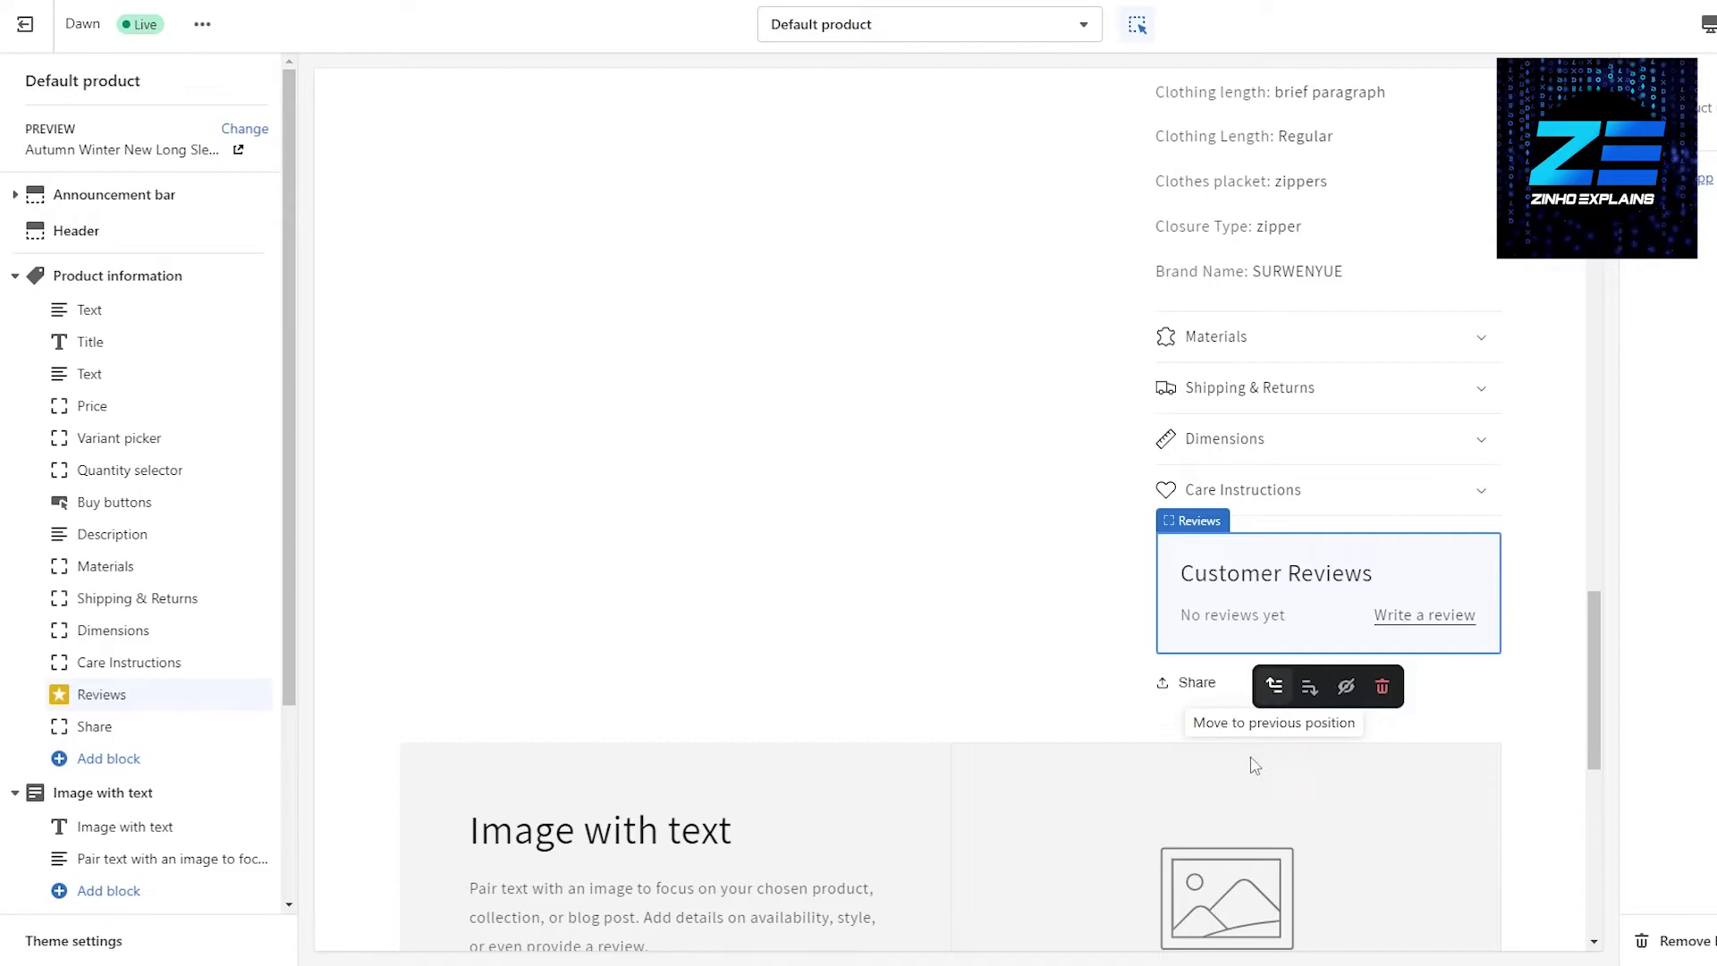
left_click(1297, 689)
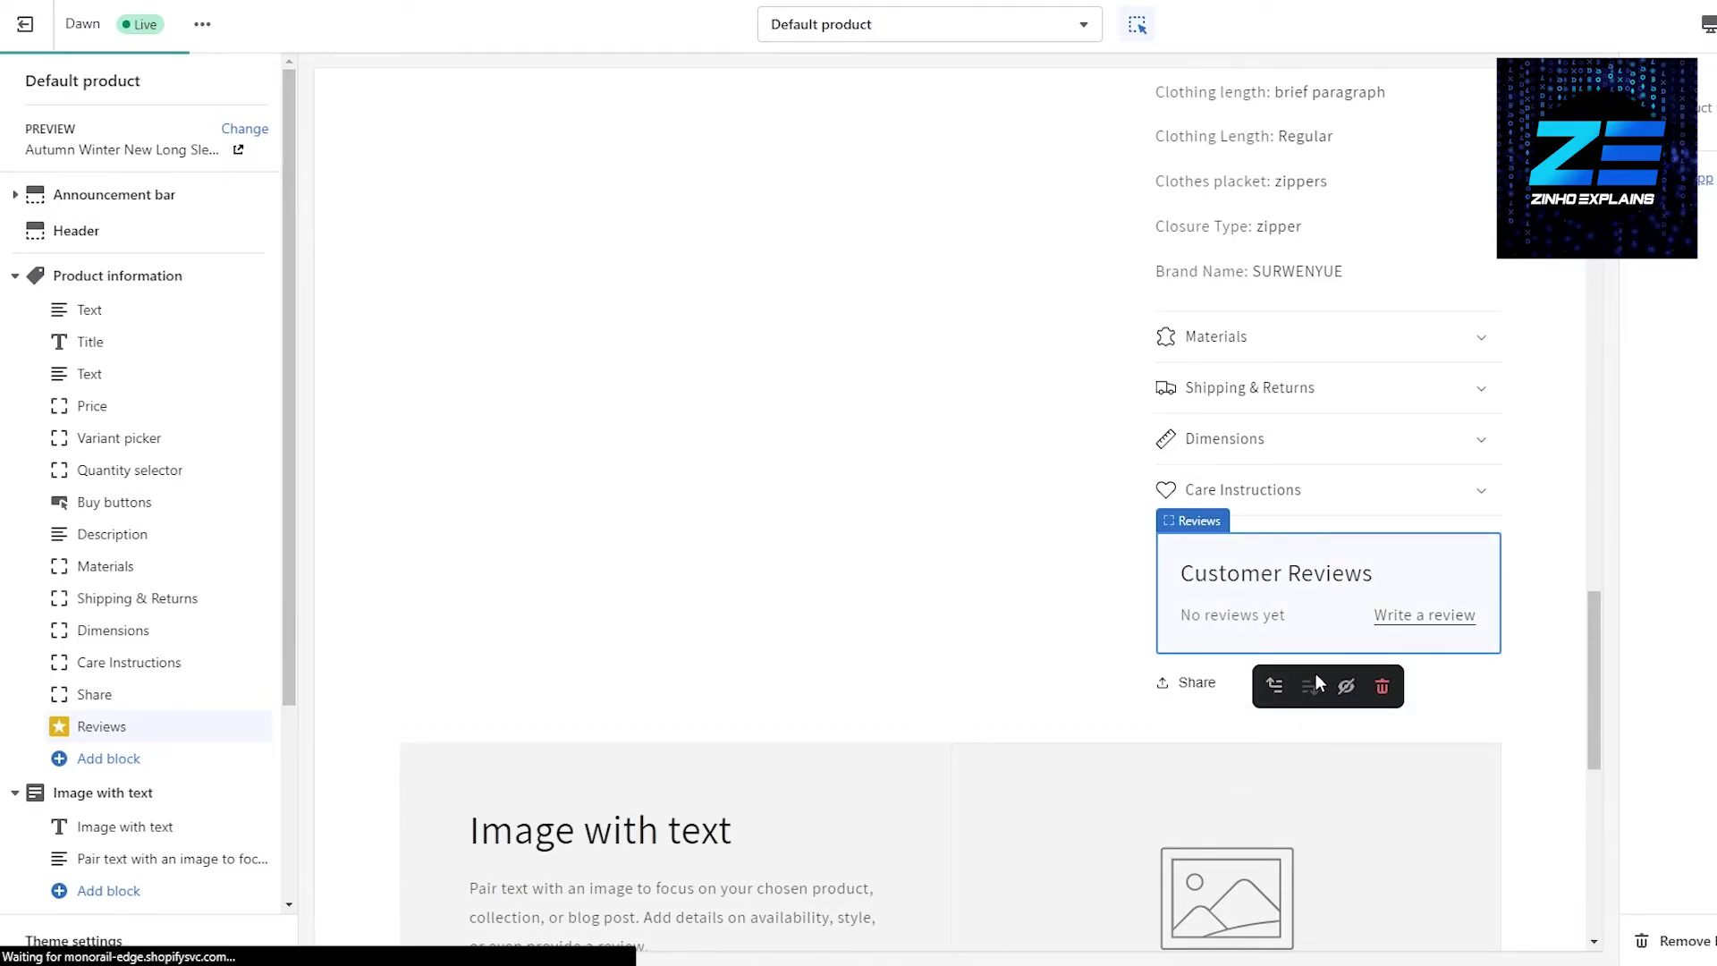
Step: Drag the Reviews block to sit right after Buy buttons, above Specifications, and select it
mouse_move(223, 726)
left_click_drag(252, 726, 280, 394)
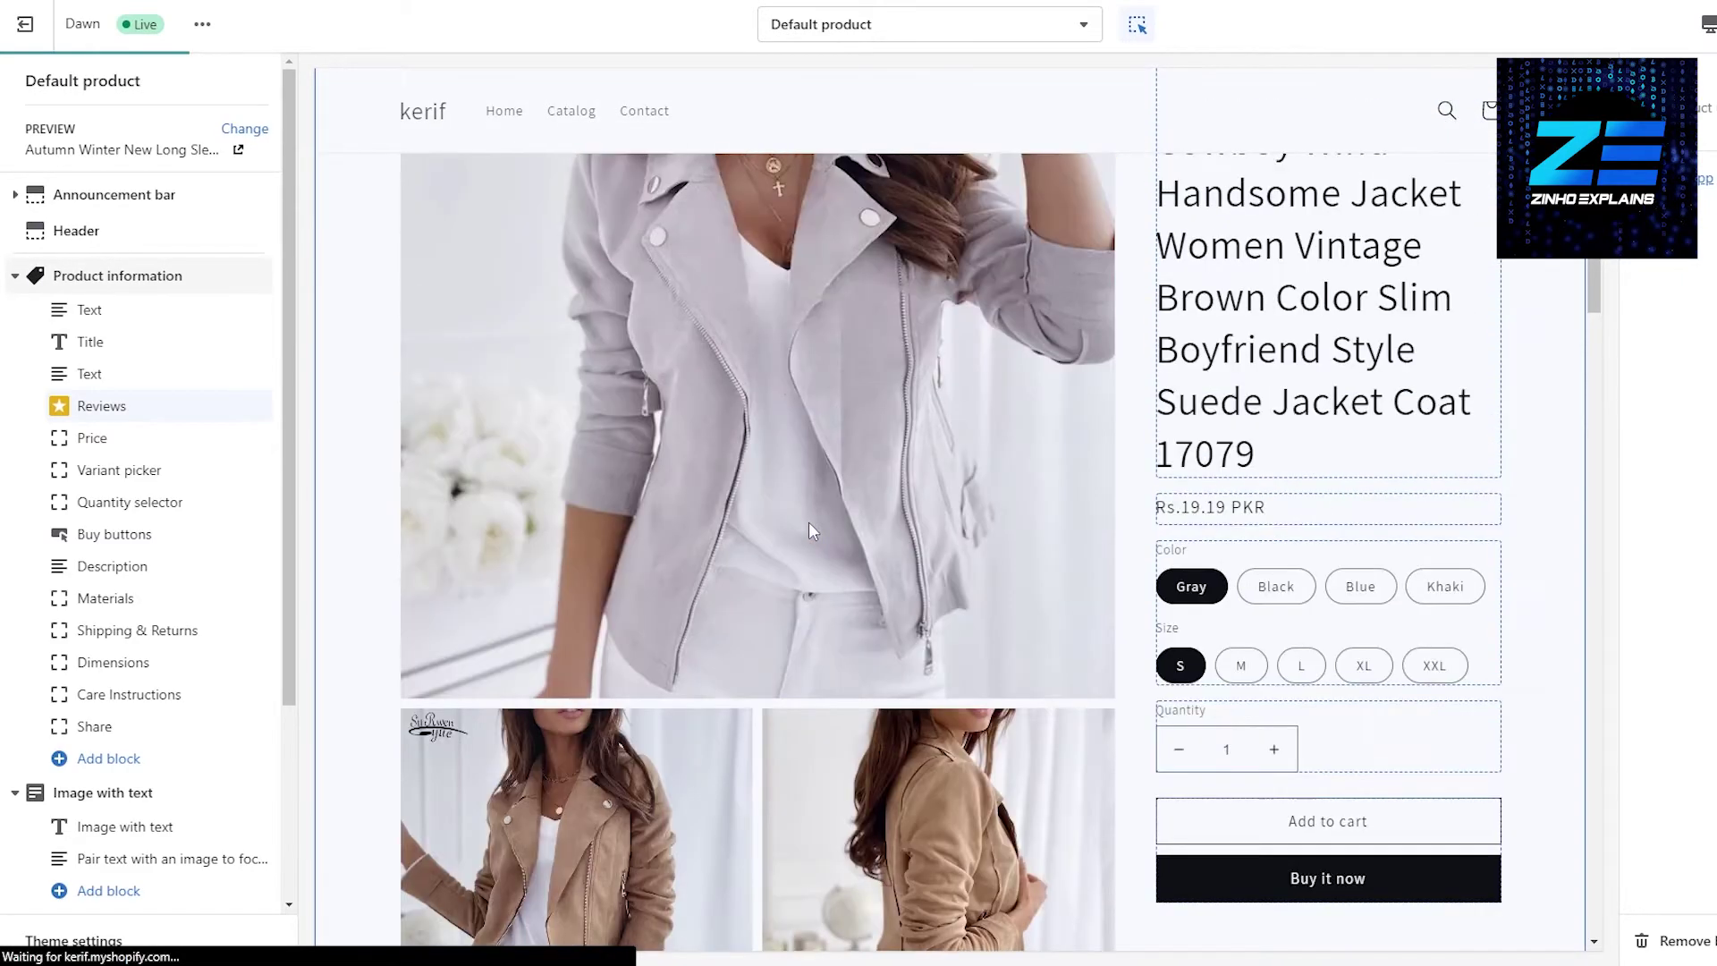
scroll(1505, 642, "down", 5)
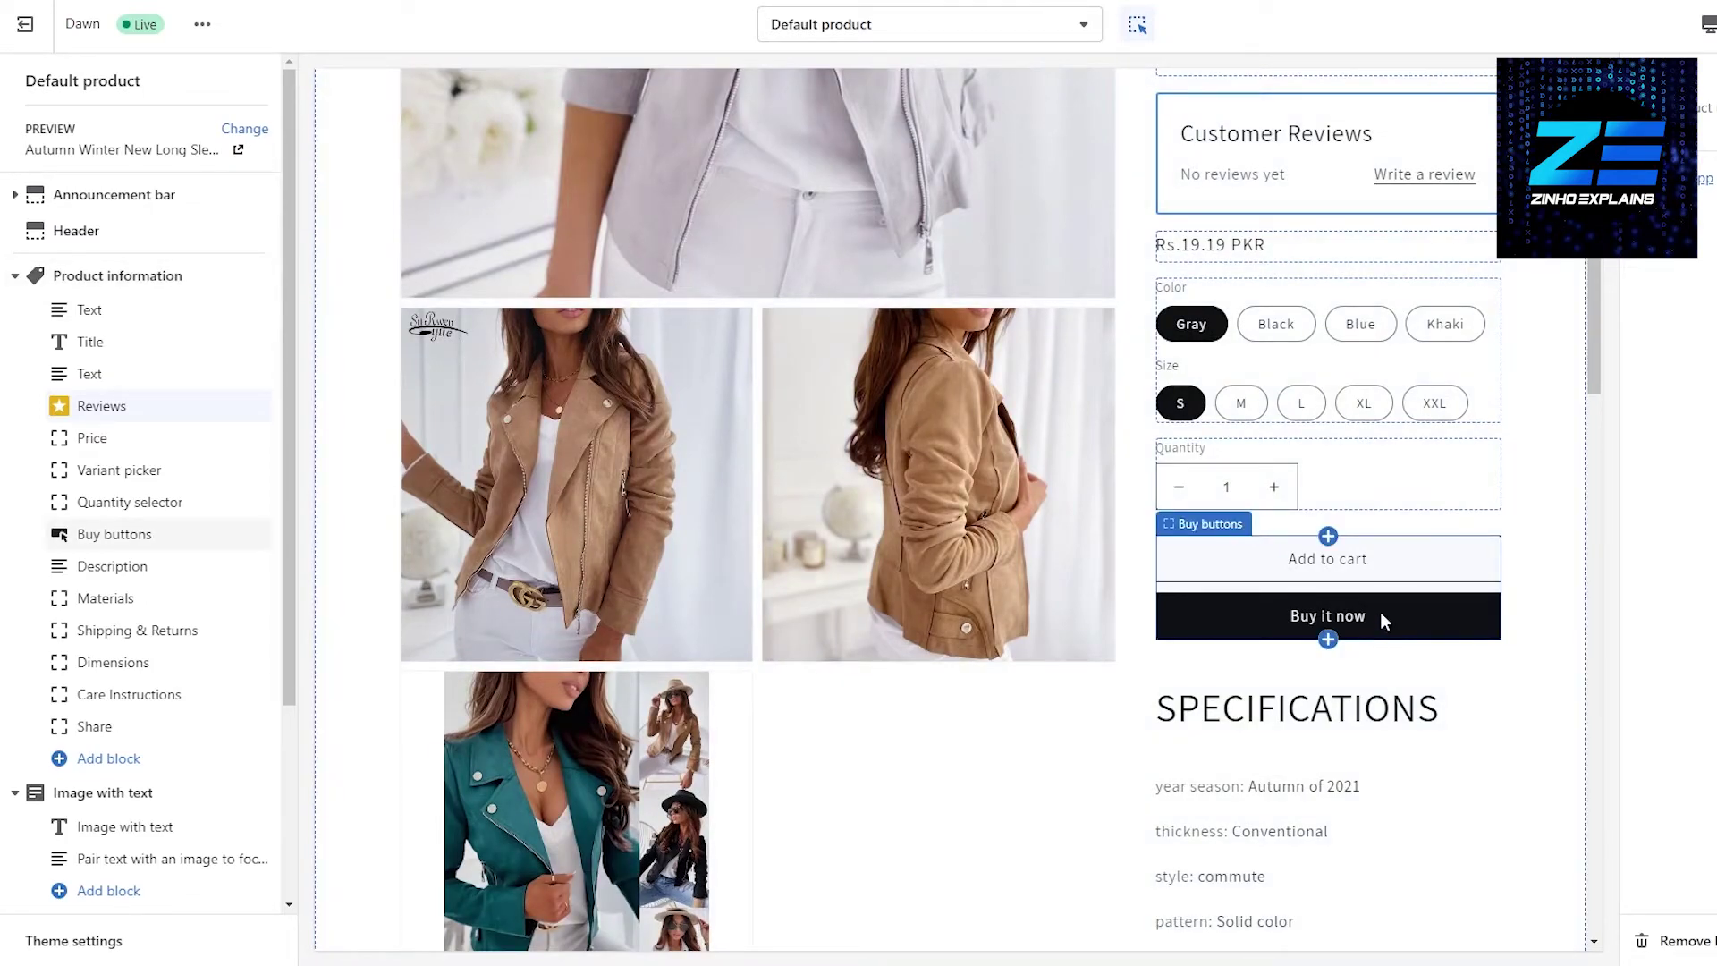
mouse_move(235, 404)
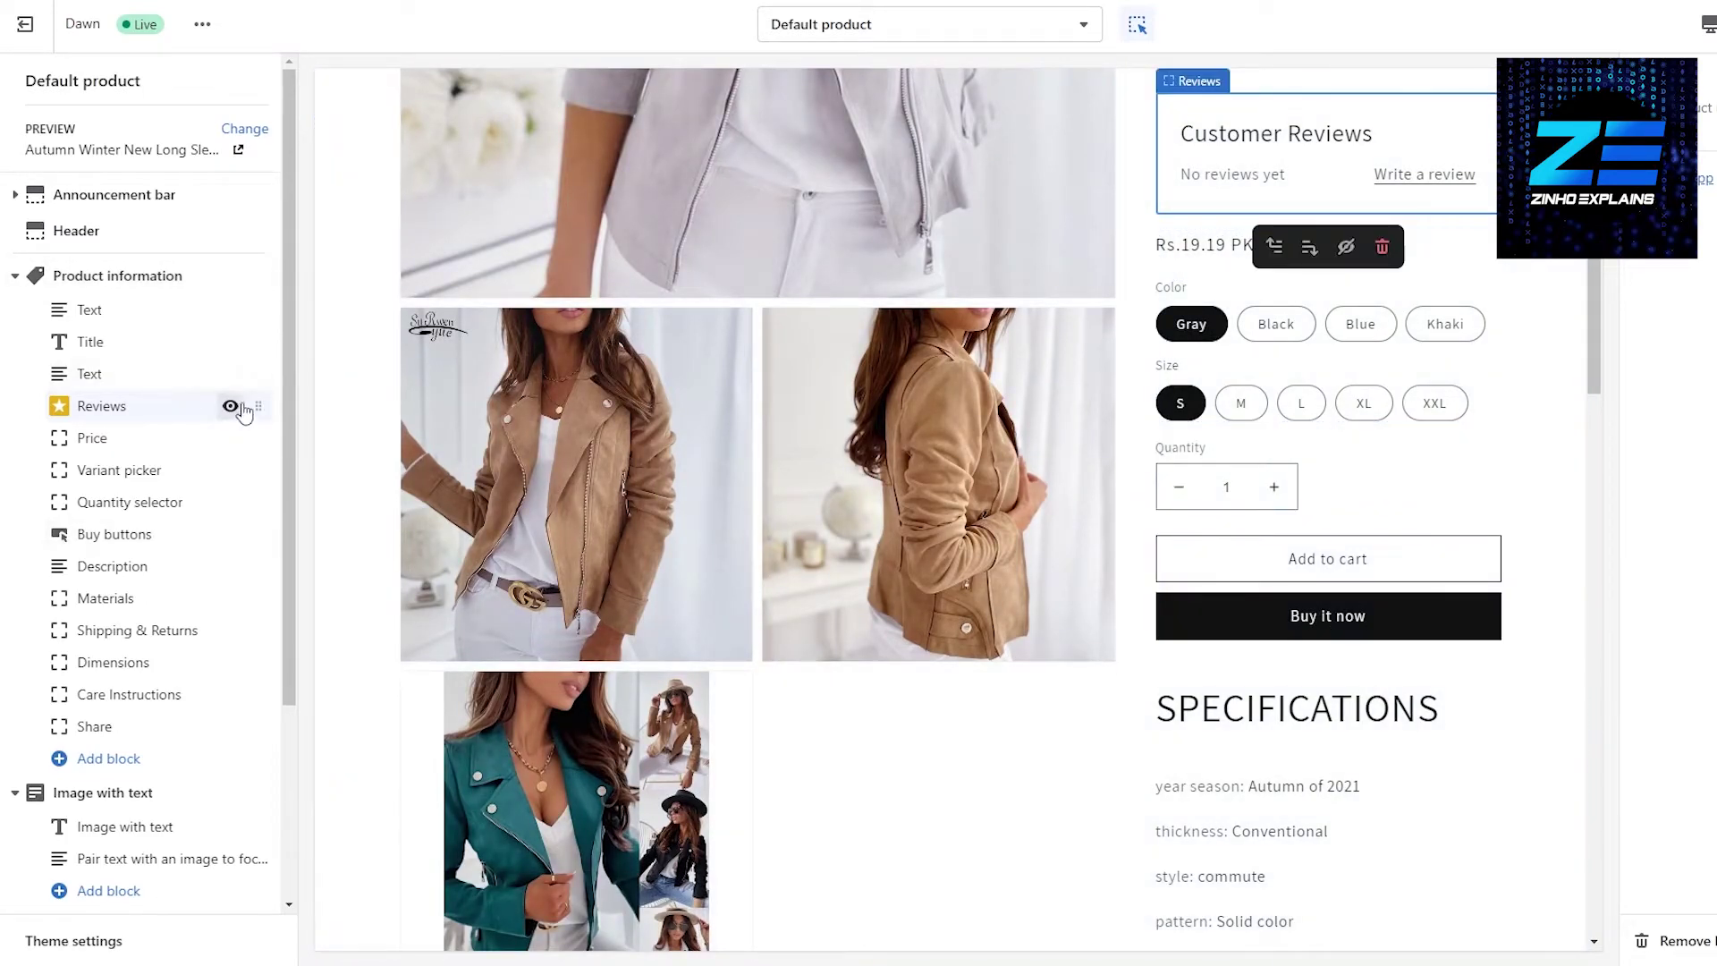
left_click_drag(255, 407, 229, 534)
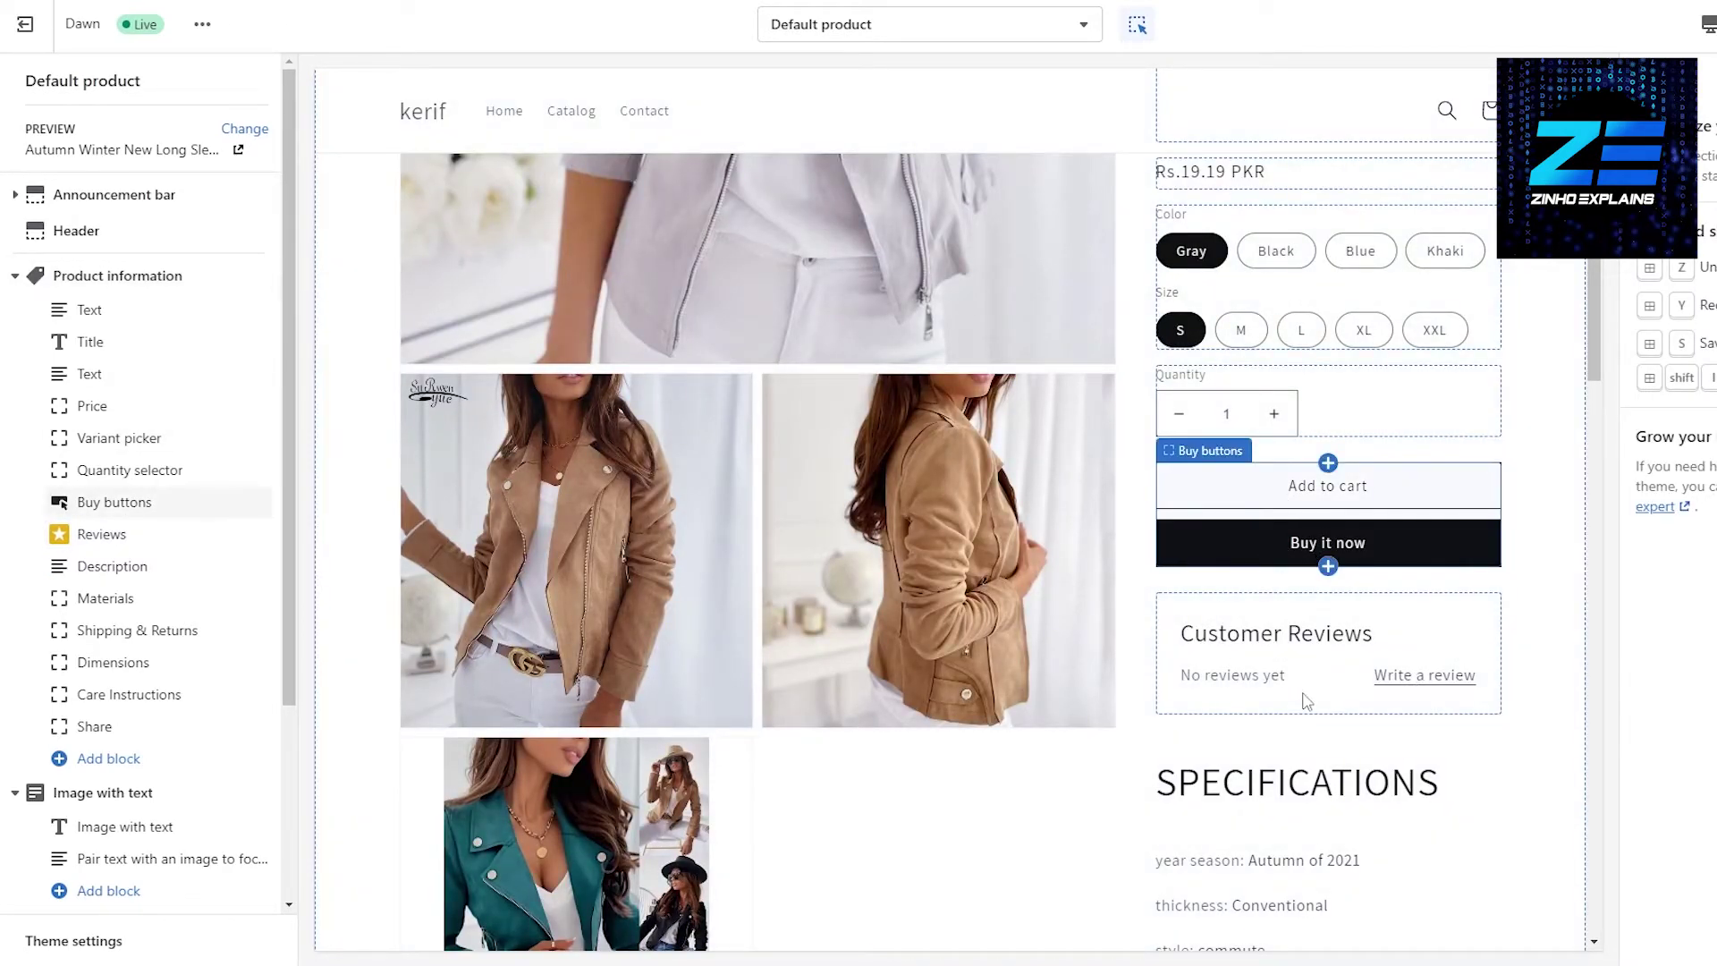
left_click(1428, 683)
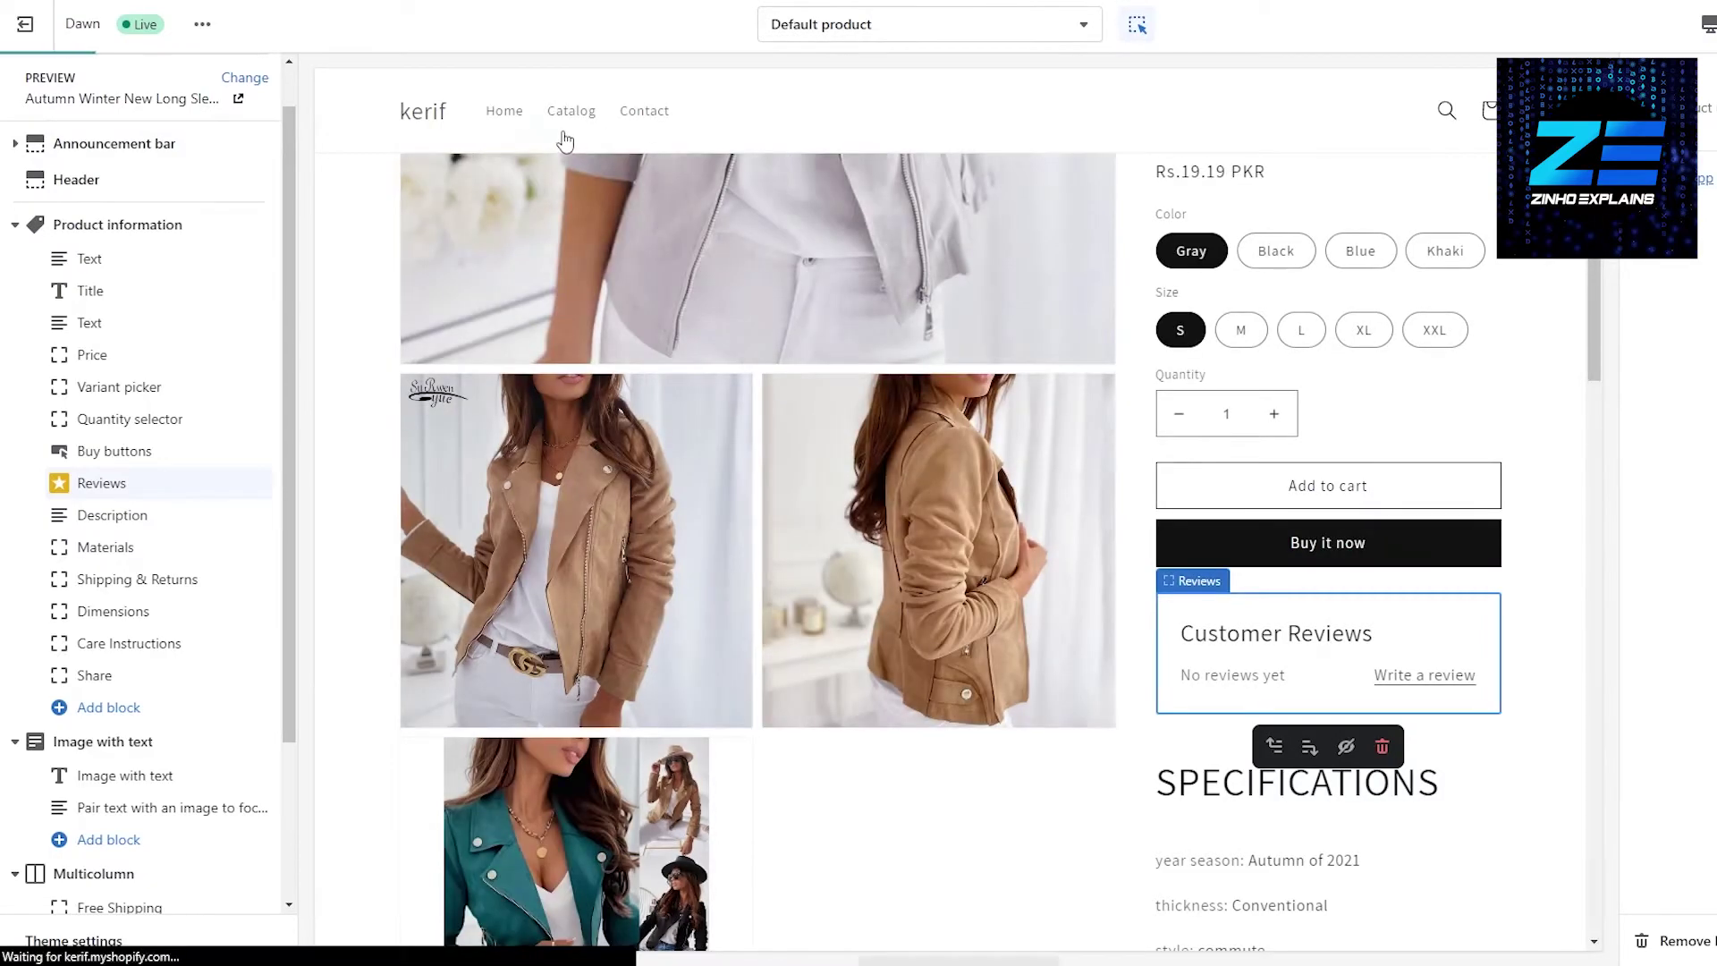
Step: Leave the theme editor and open the brown suede jacket's storefront product page
left_click(26, 43)
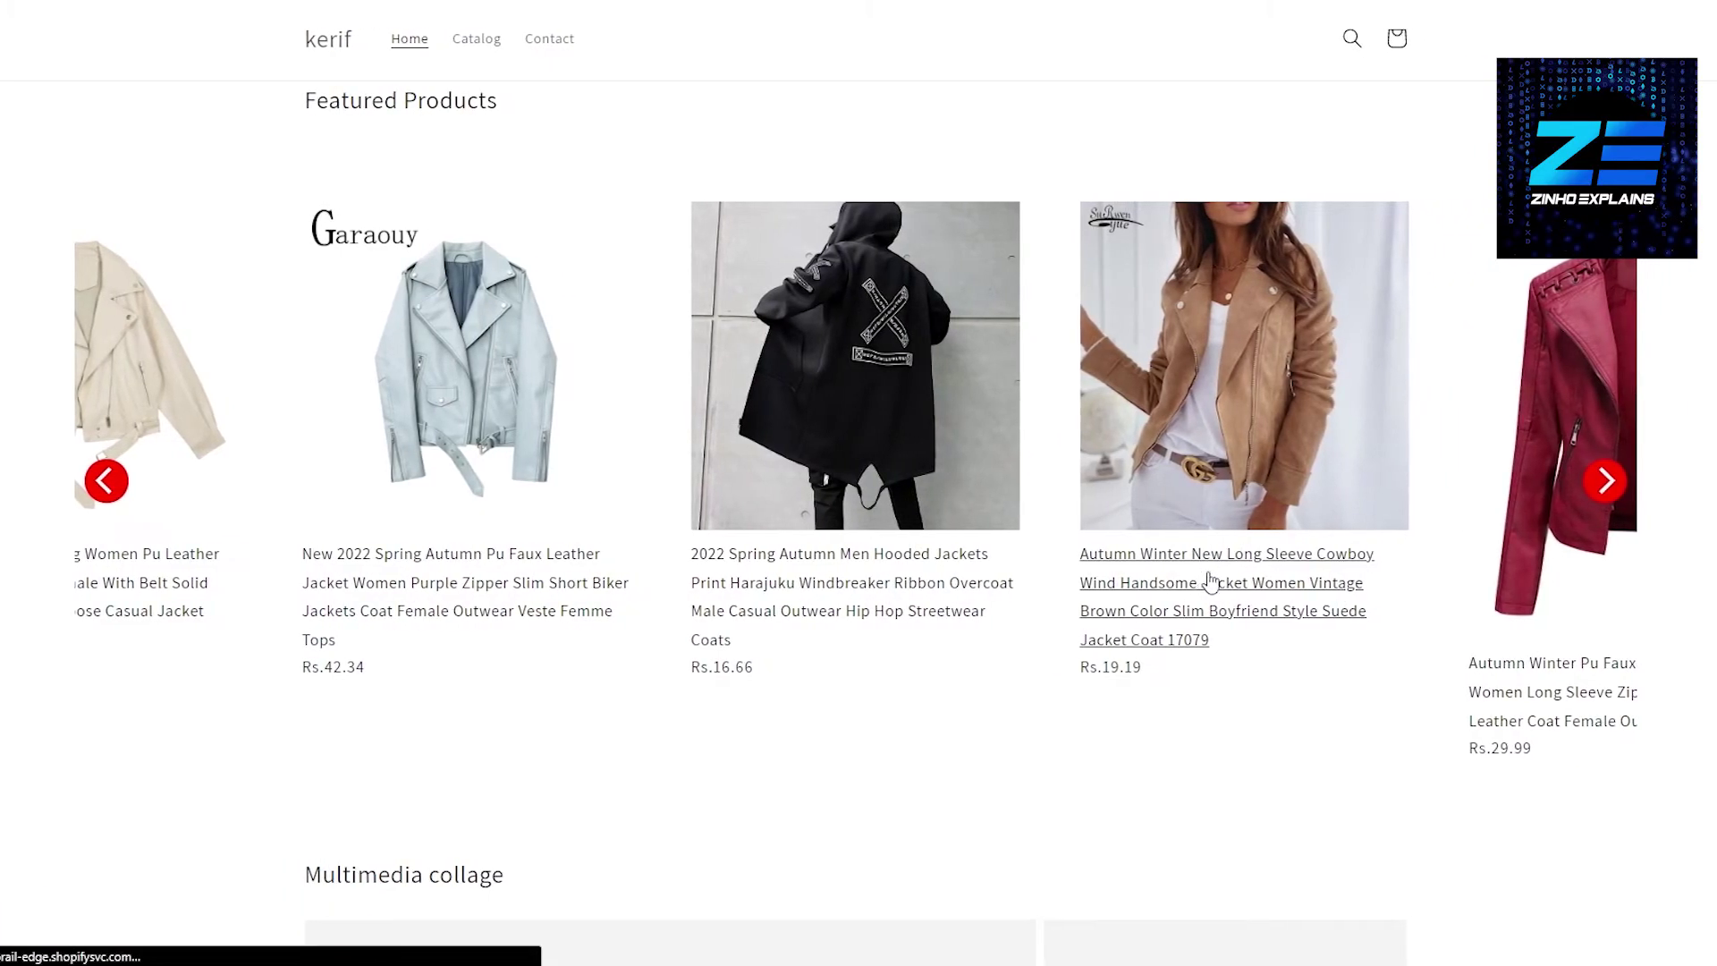
left_click(1210, 581)
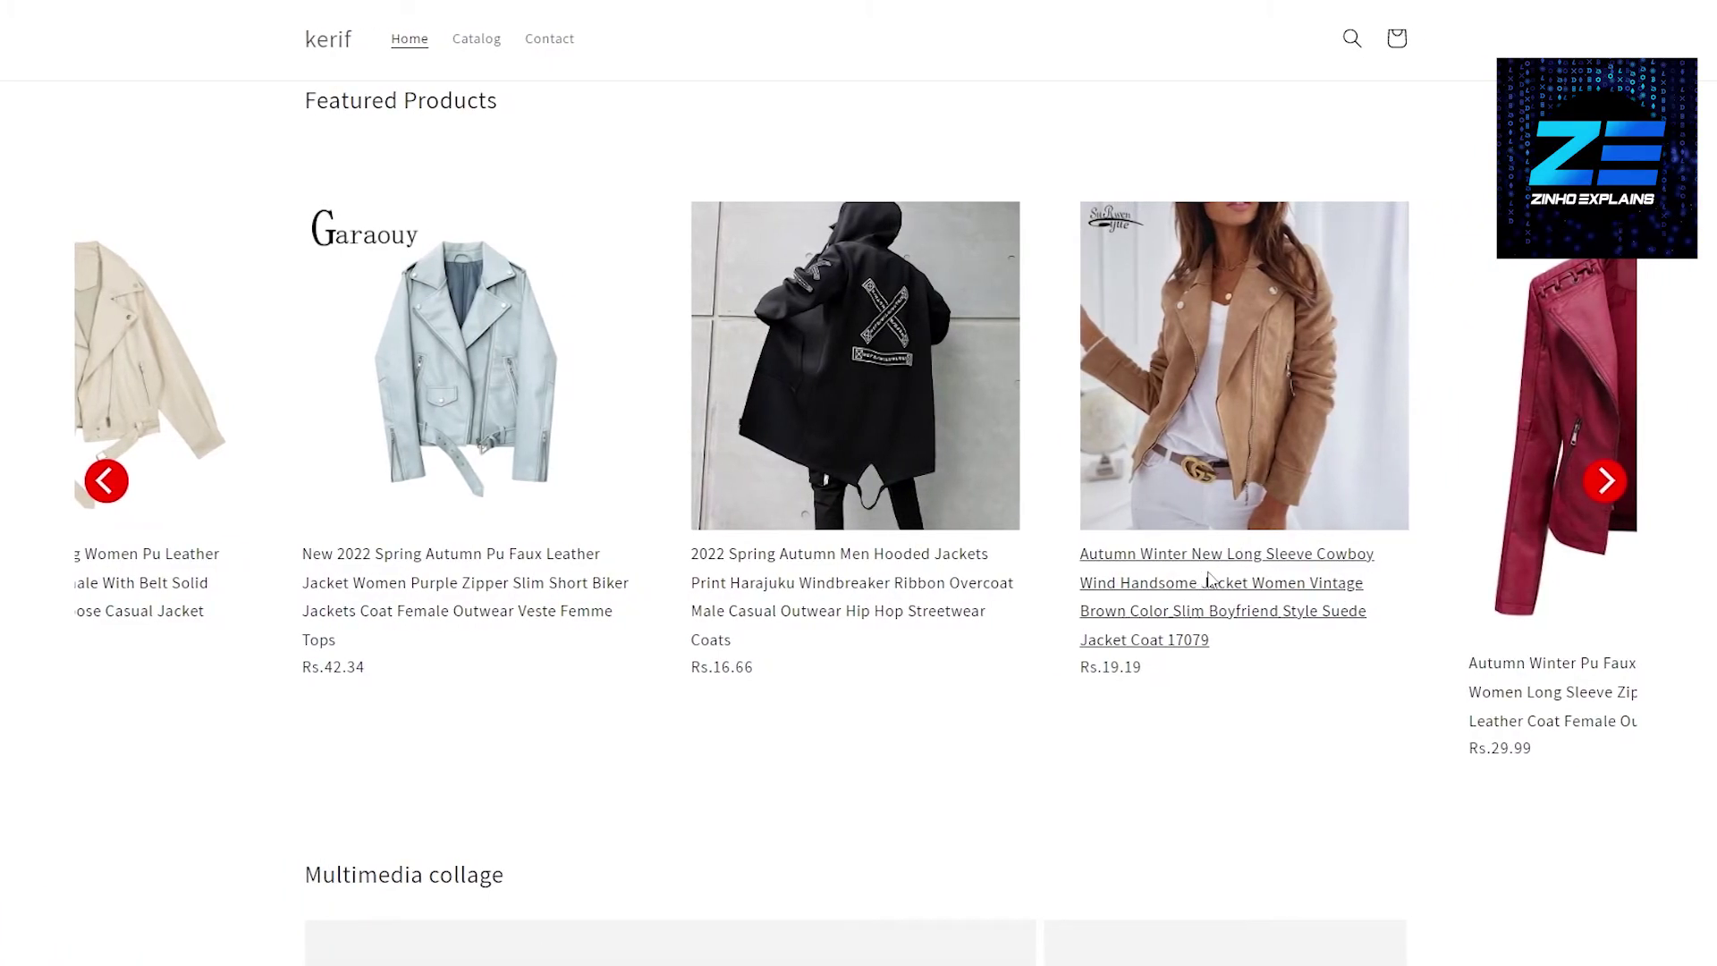
scroll(1210, 573, "down", 8)
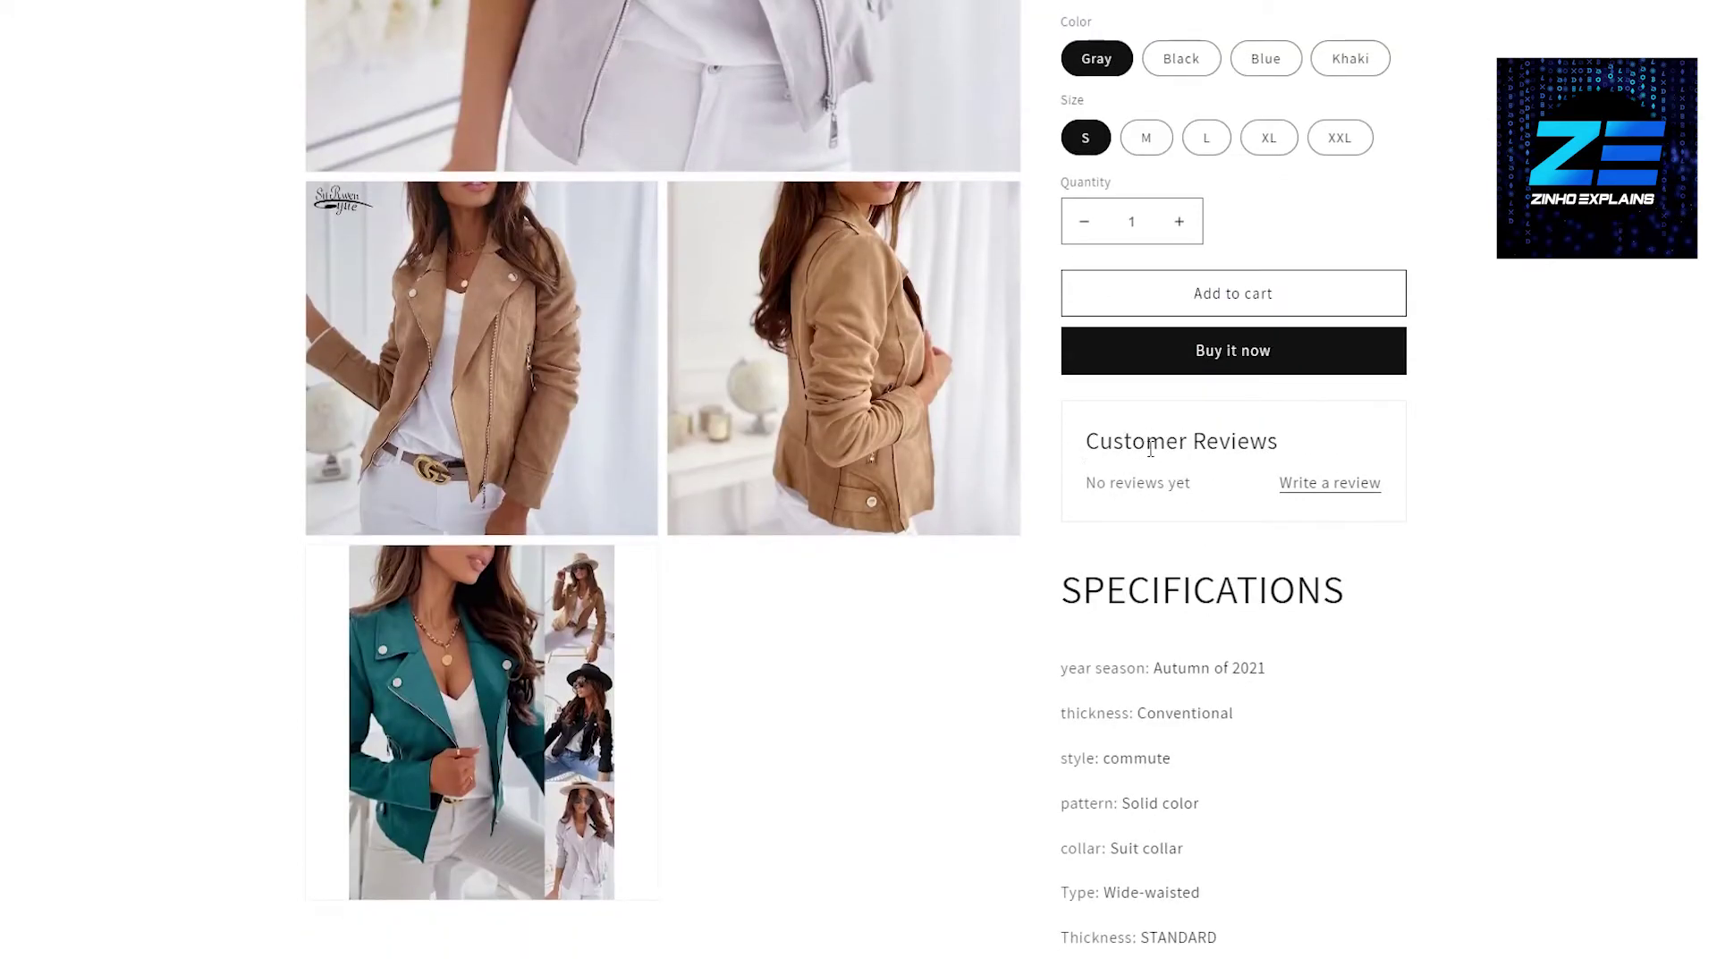
Step: Submit a 4-star review 'It's a great jacket' with the reviewer's name and e-mail, then reload
left_click(1319, 484)
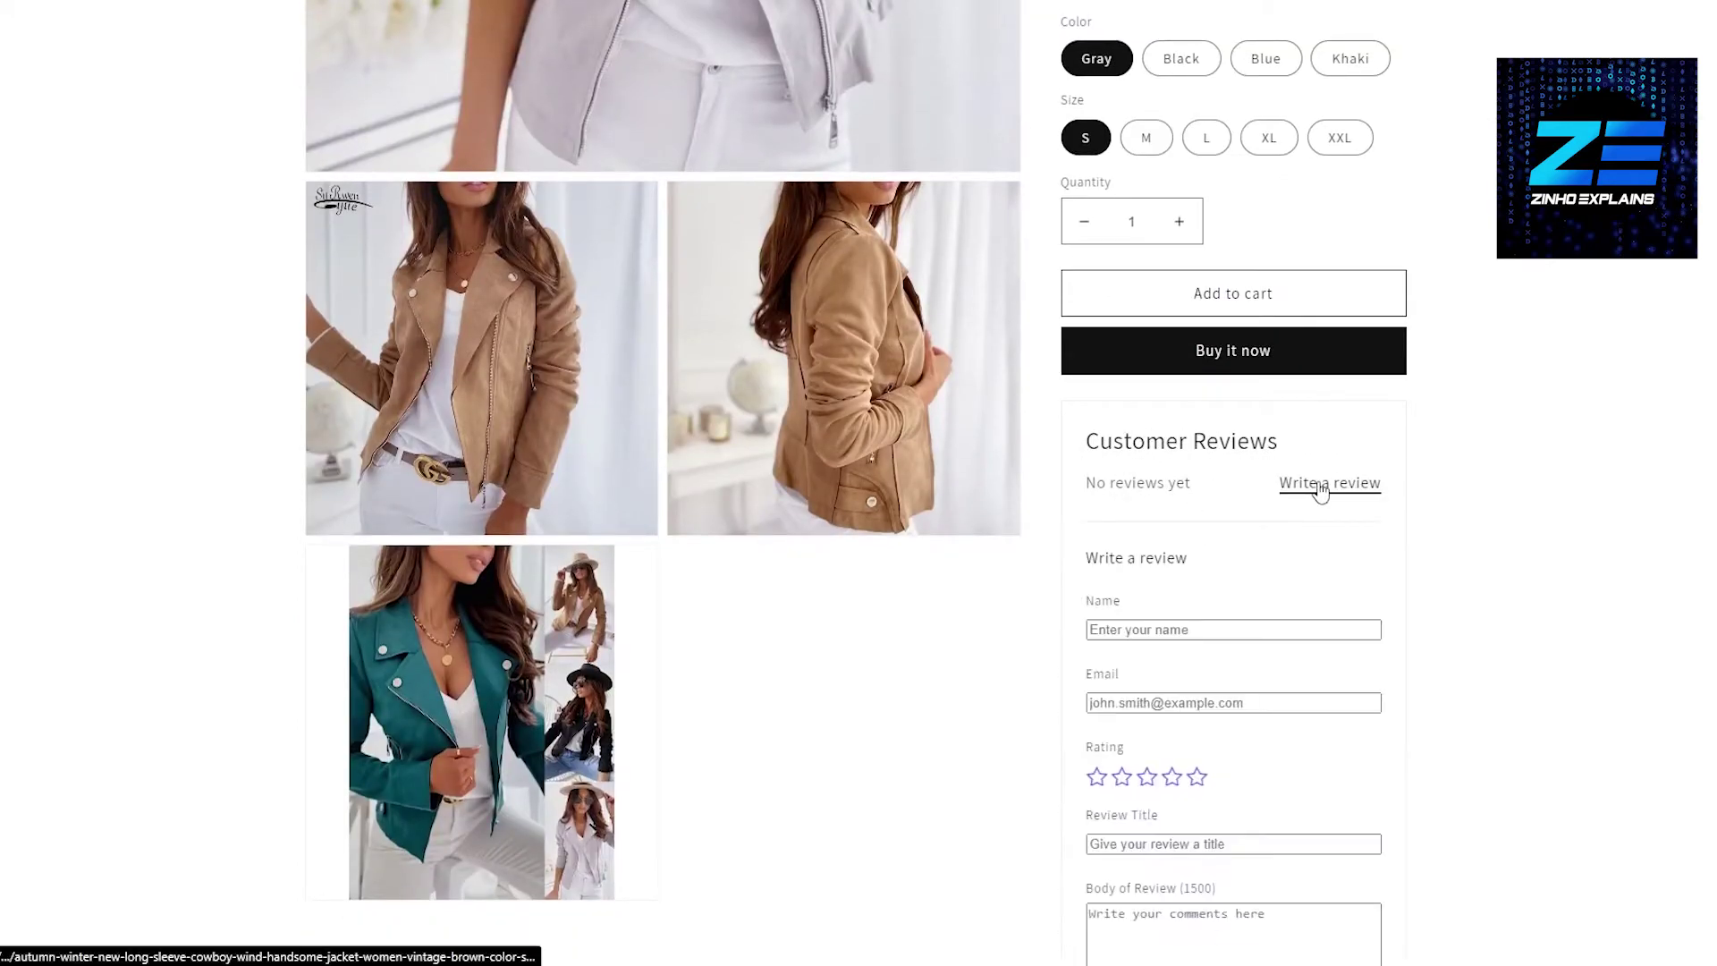
left_click(1235, 627)
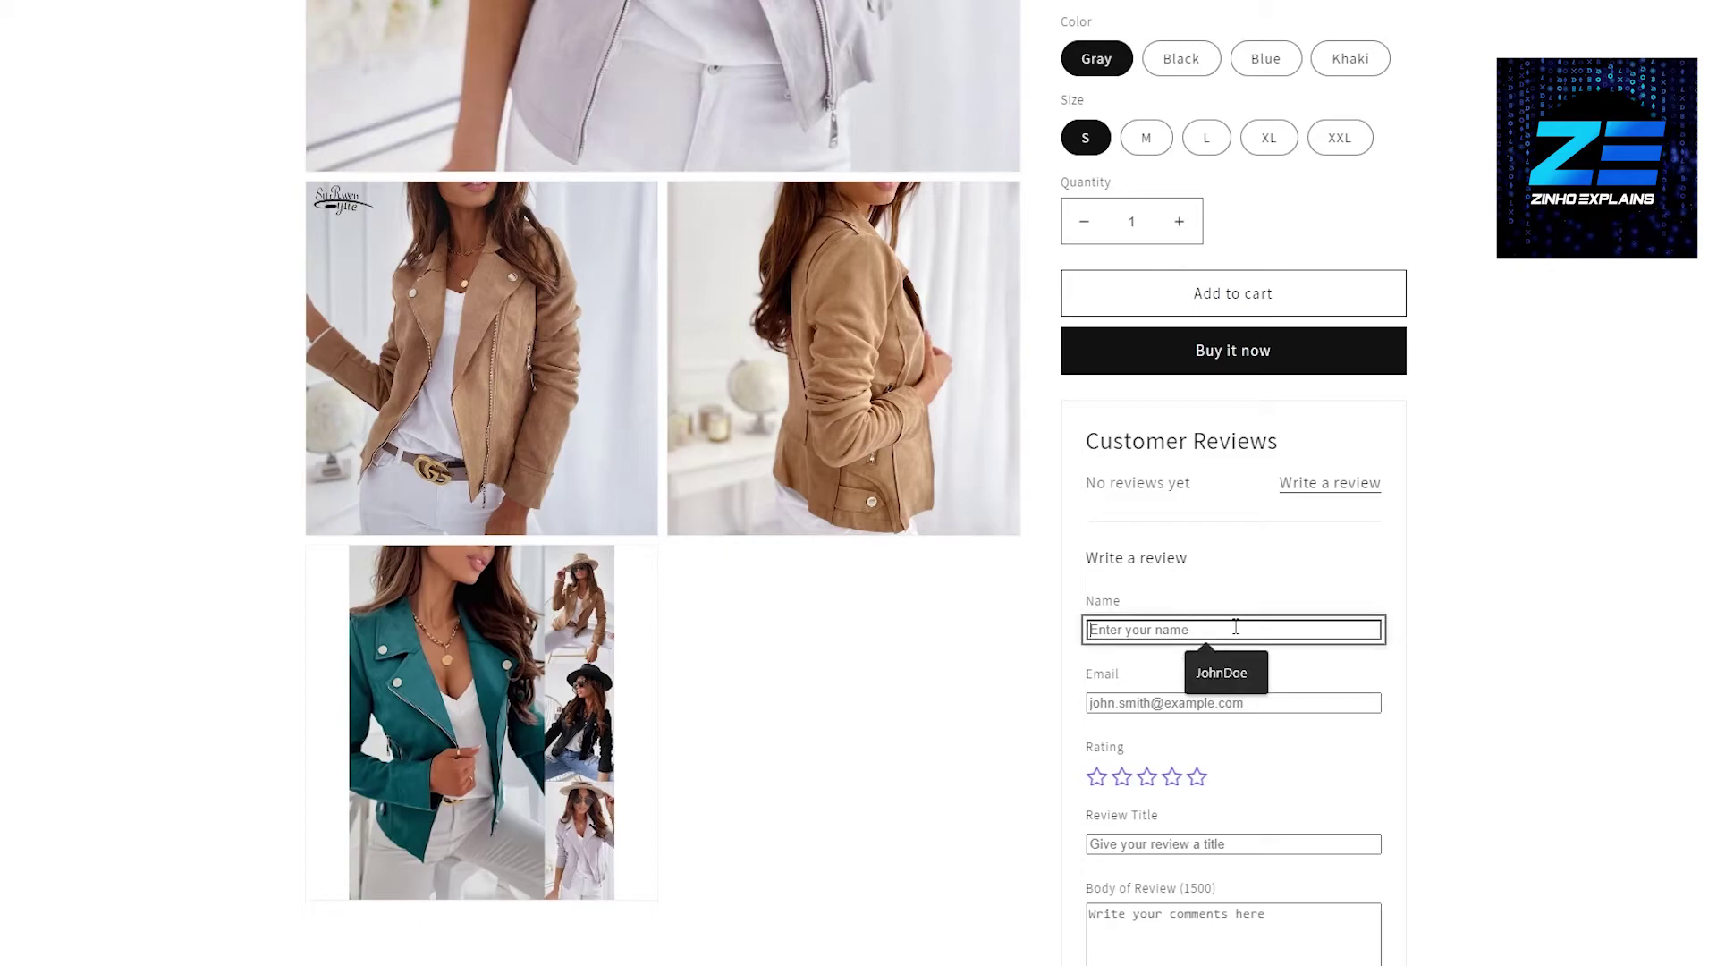
left_click(1222, 672)
scroll(1108, 629, "down", 2)
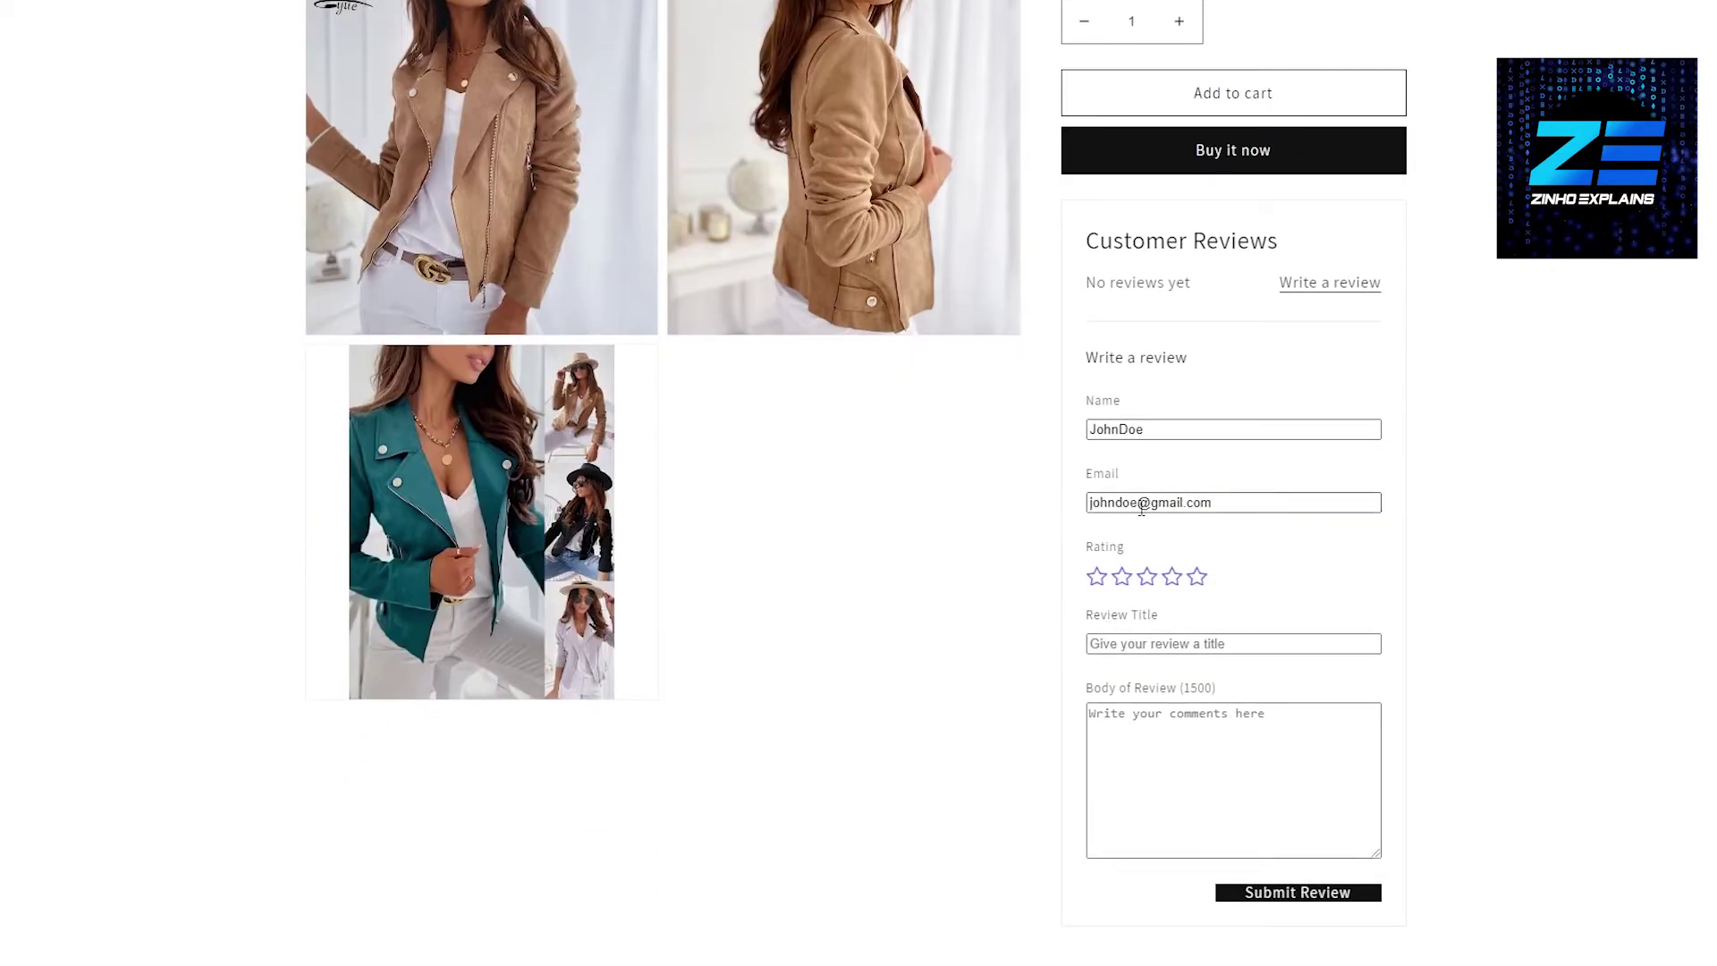
left_click(1172, 577)
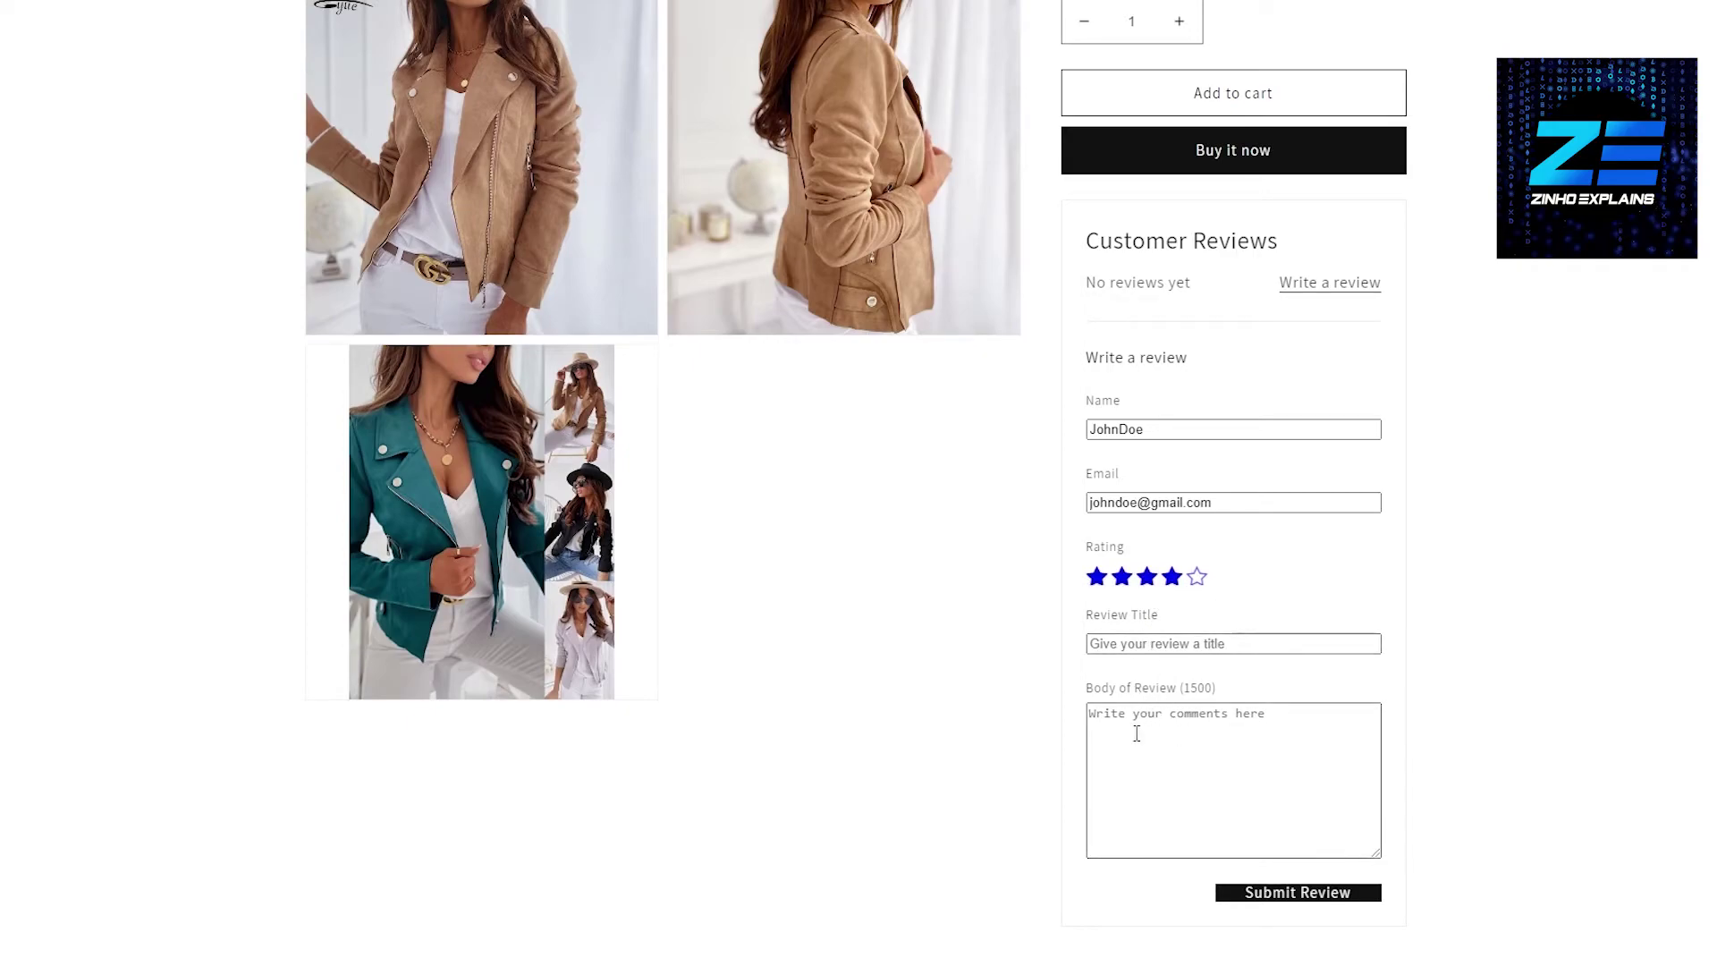
left_click(1167, 738)
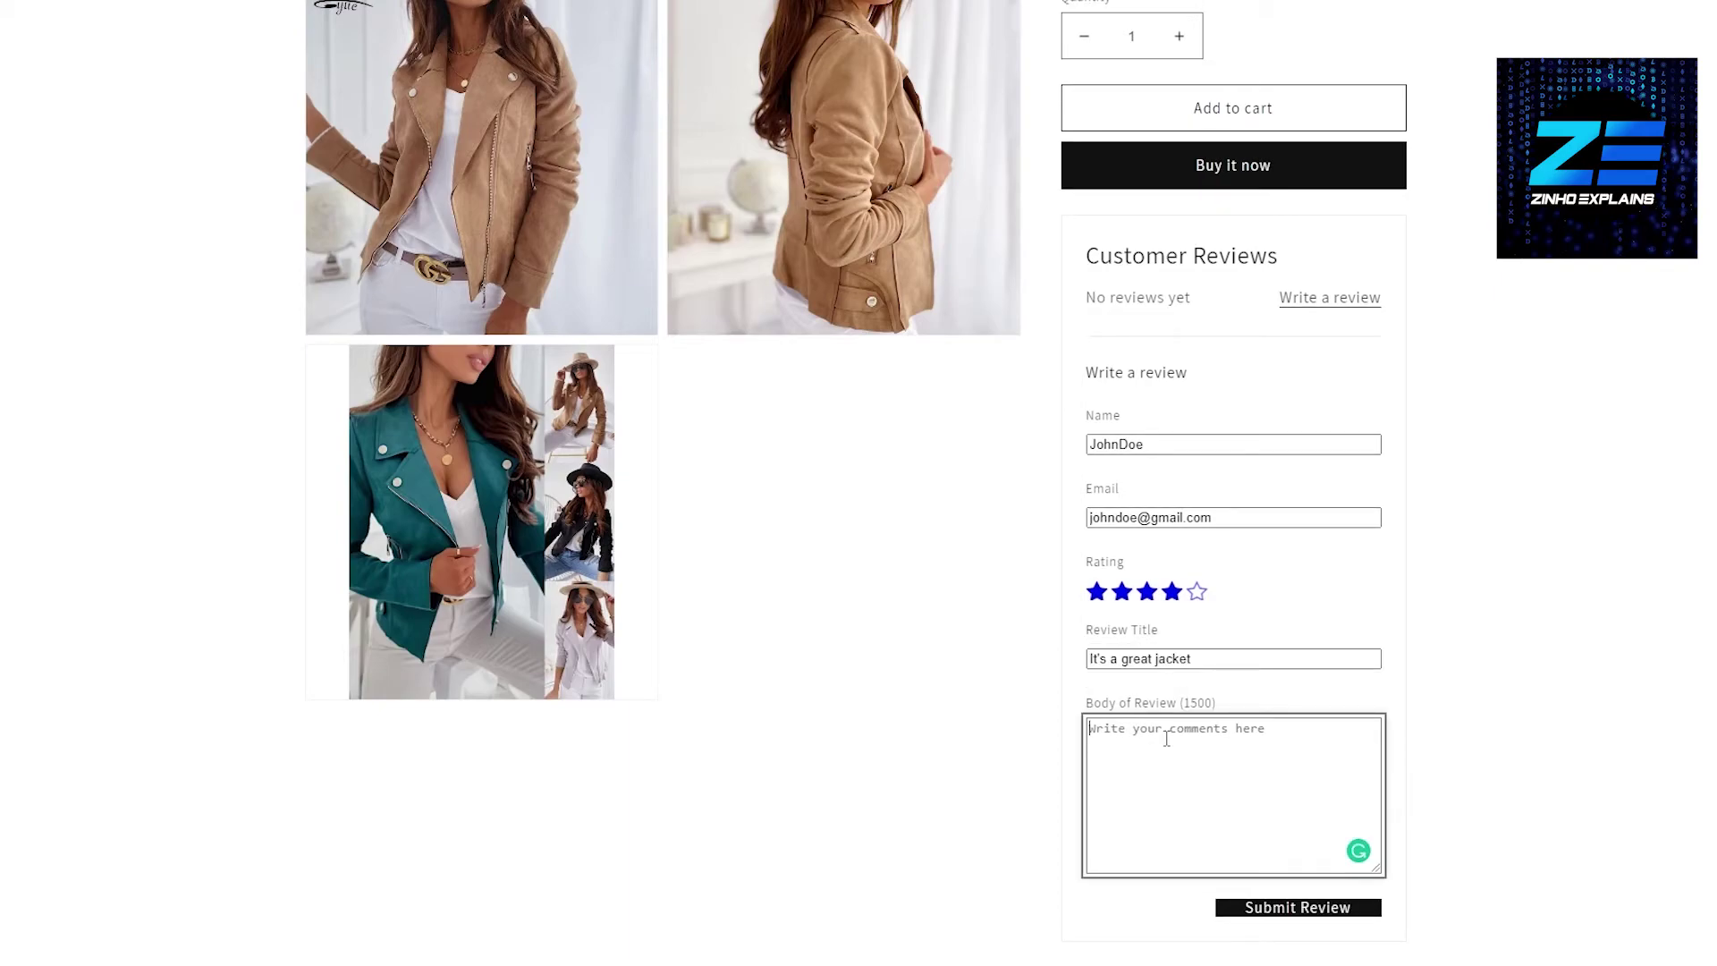
type("It's a great jacket")
scroll(1308, 848, "down", 2)
left_click(1297, 709)
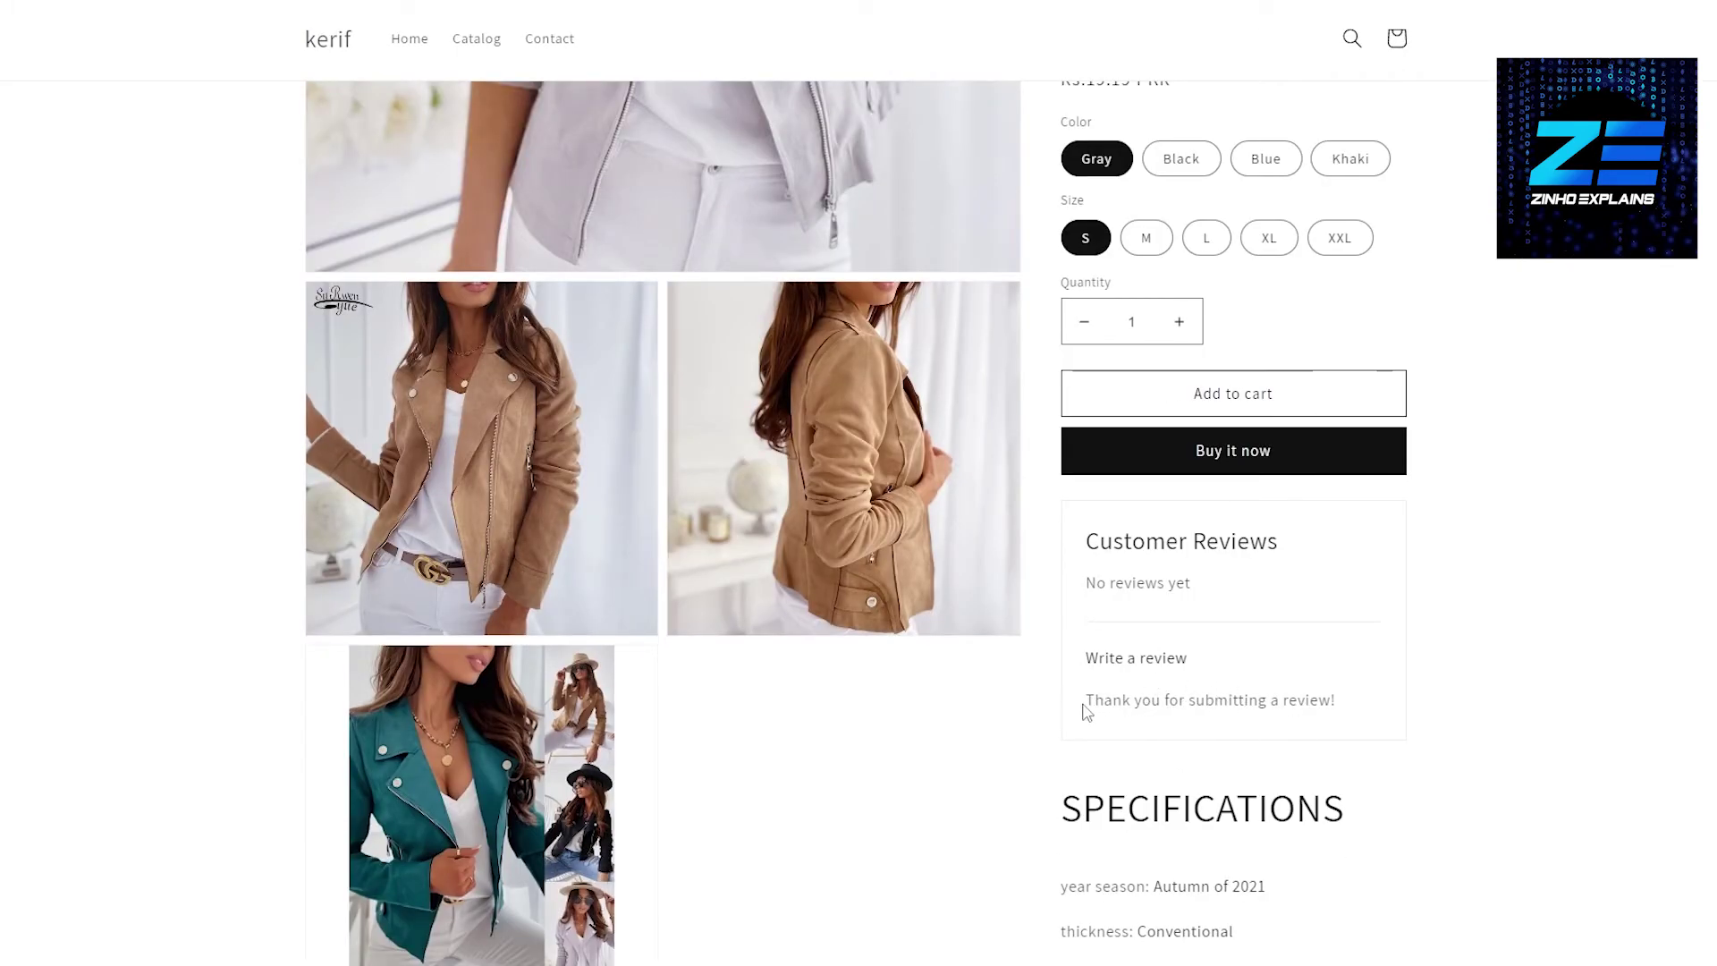
left_click_drag(1090, 703, 1392, 733)
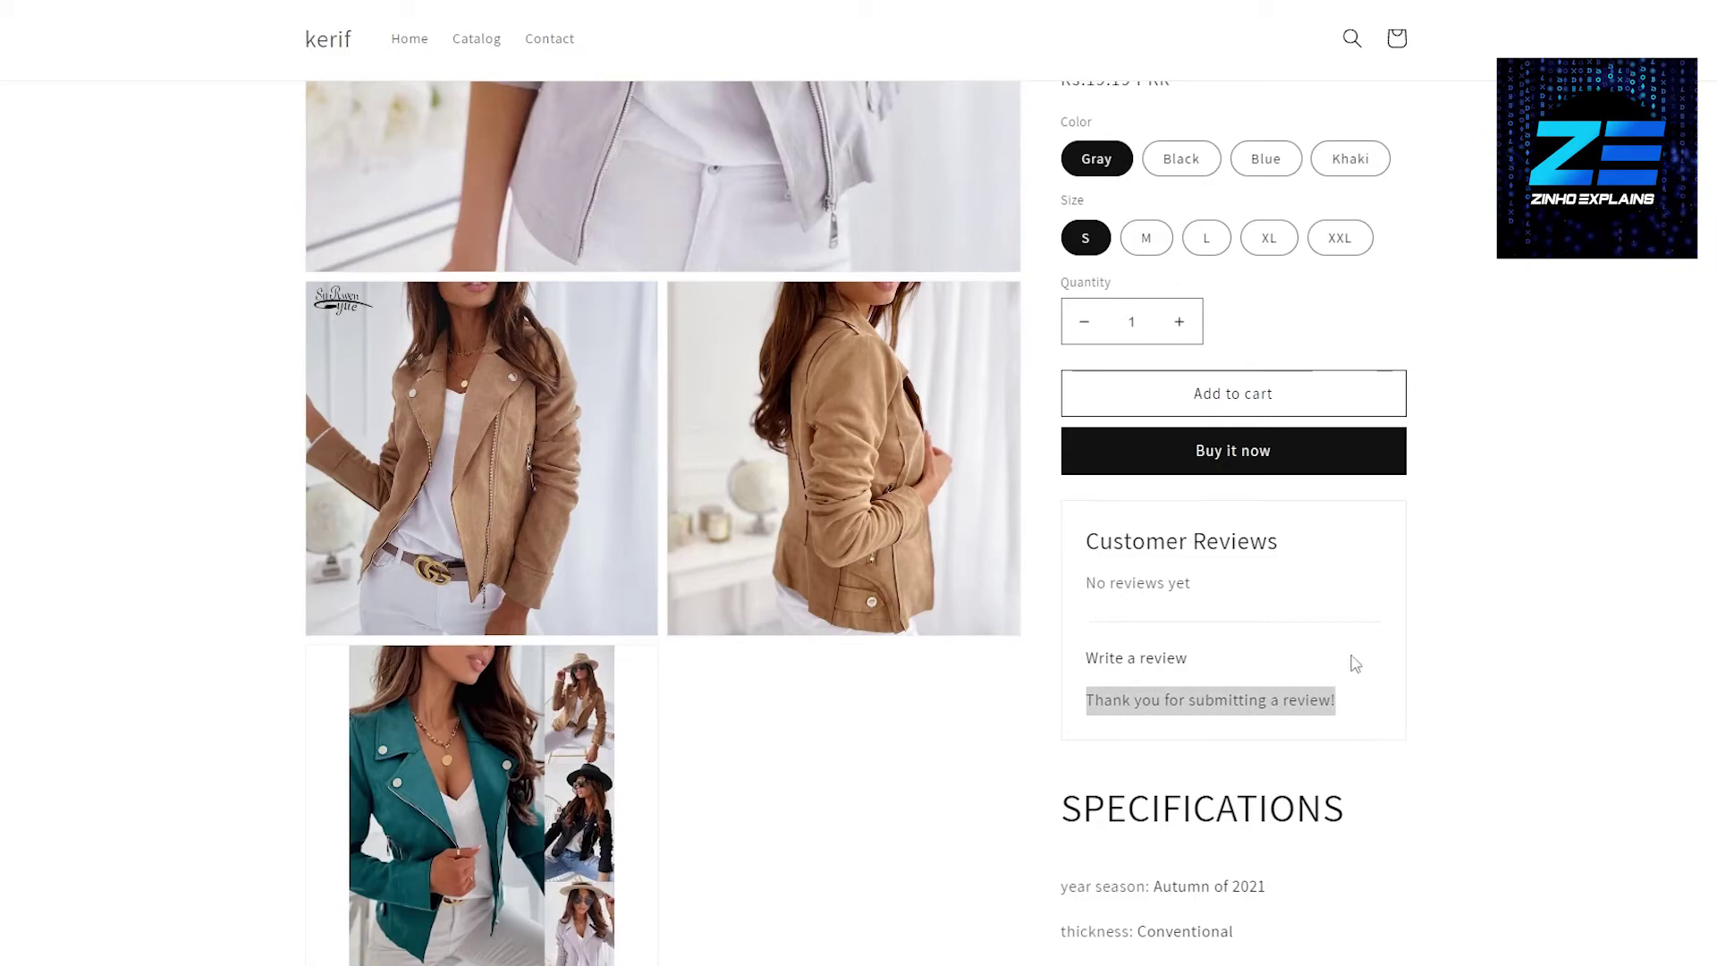
key("F5")
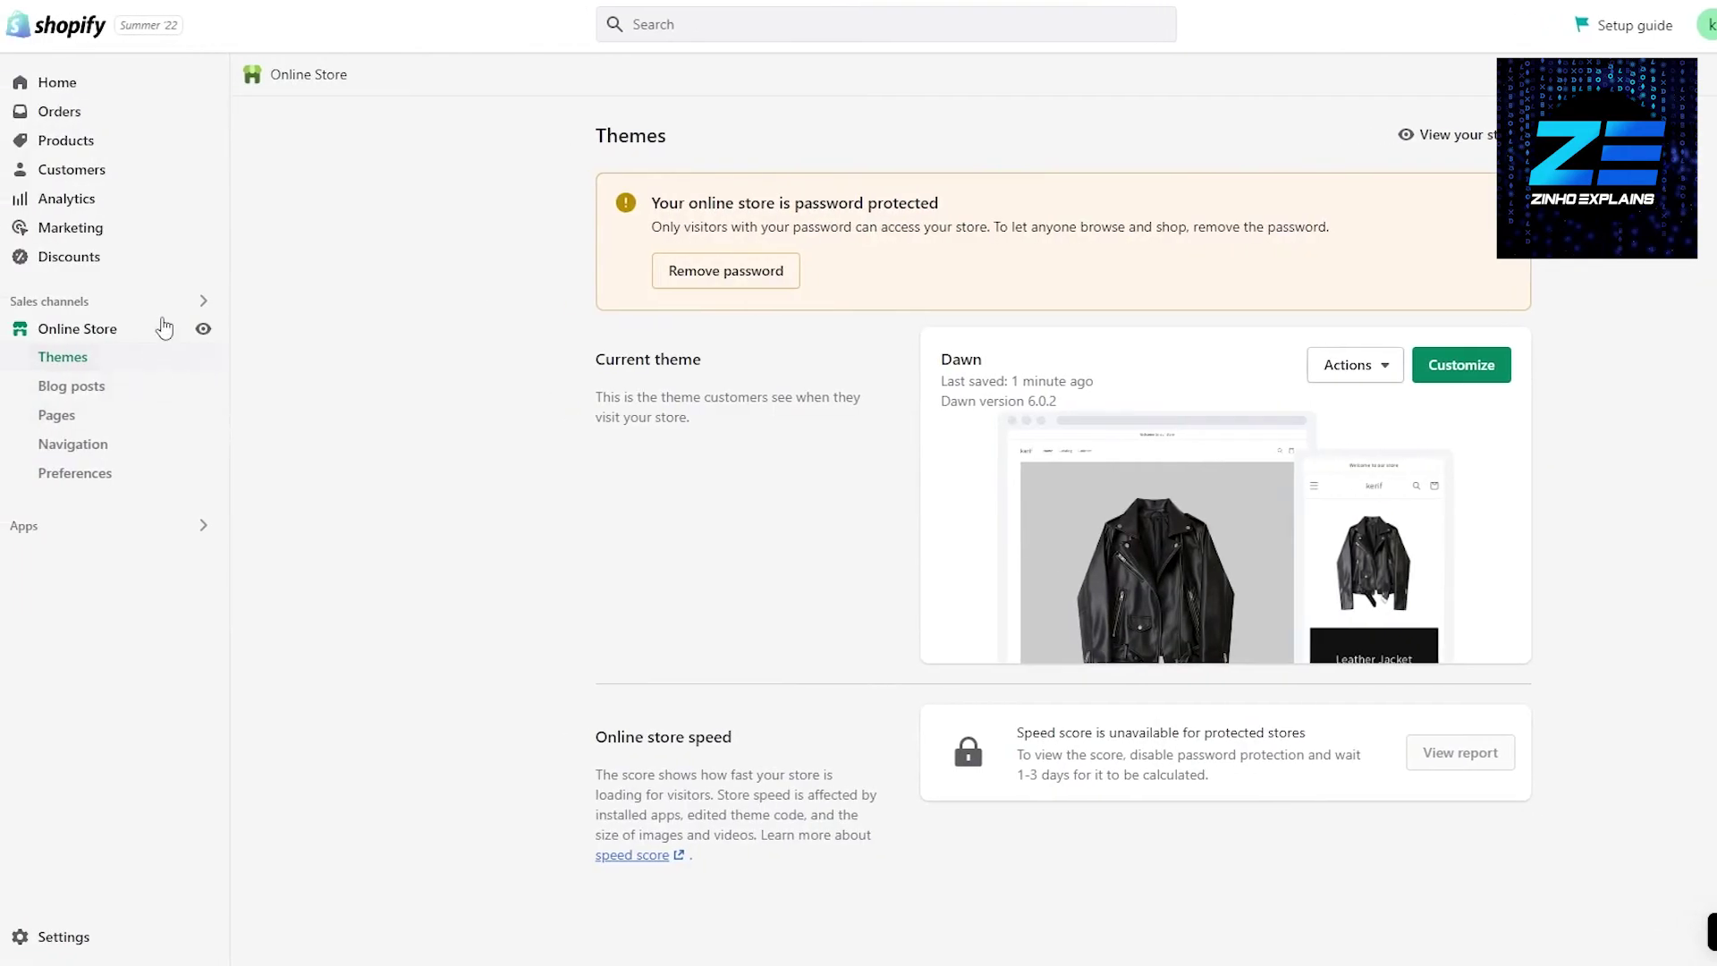
Step: Open the Product Reviews app from the installed apps list to see the jacket review
left_click(203, 525)
left_click(727, 105)
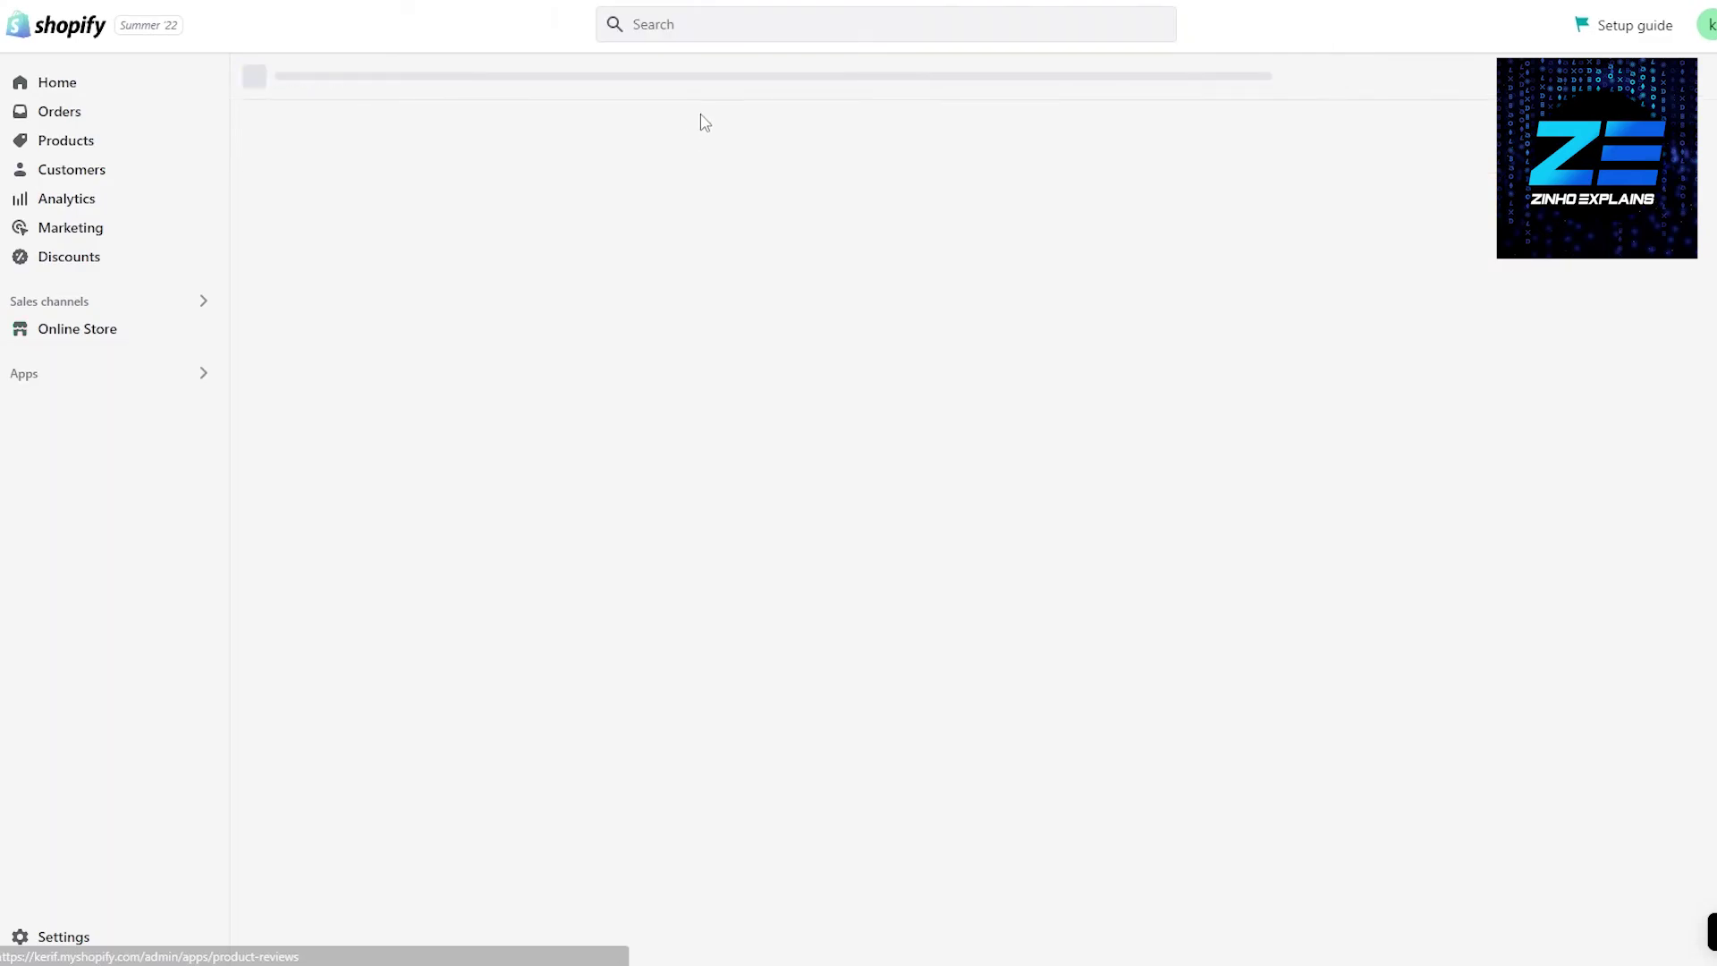